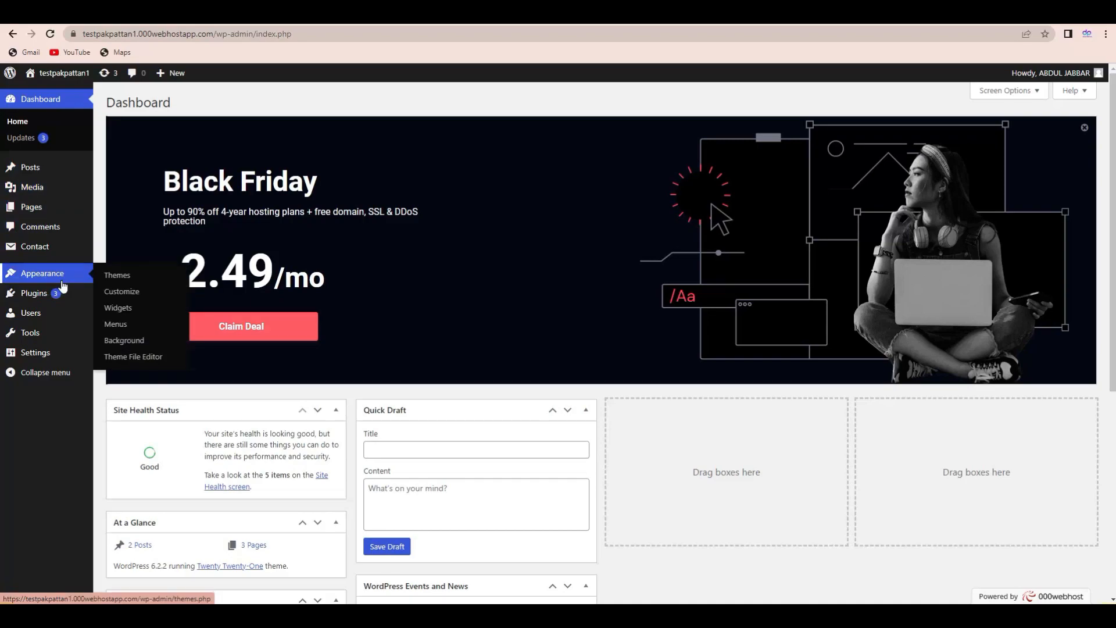
- Open Media > Library and show its single image in list view
mouse_move(35, 173)
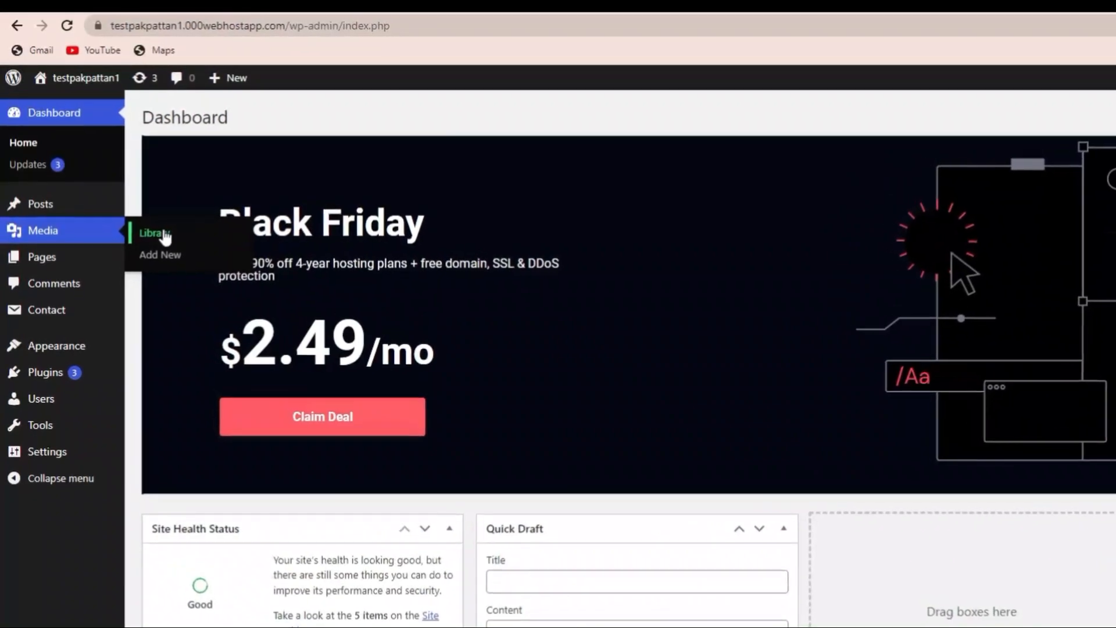
left_click(160, 259)
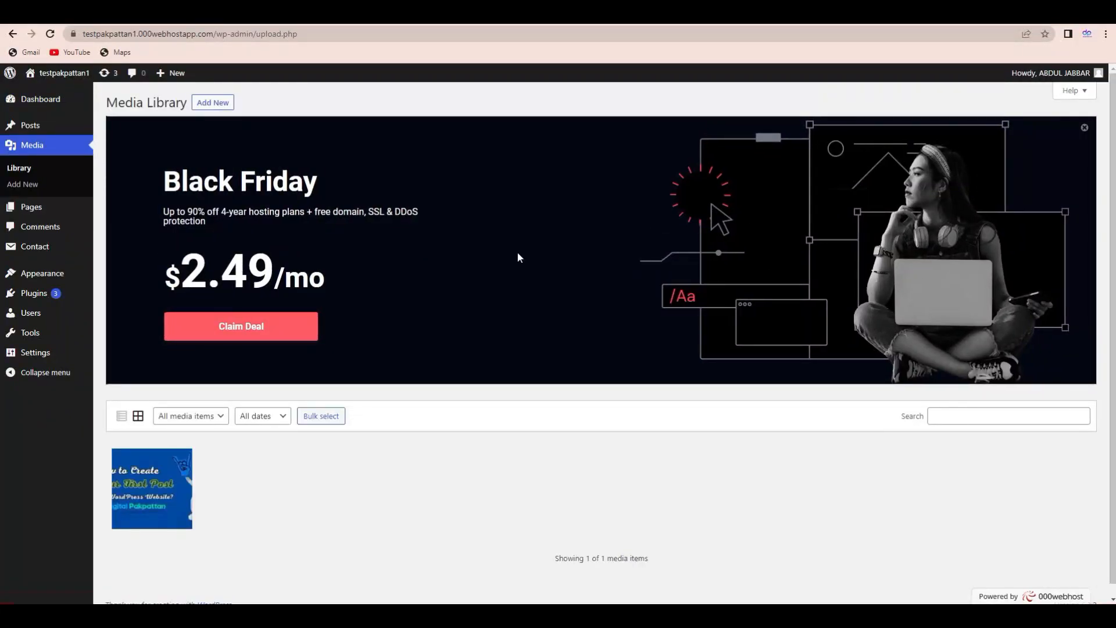
scroll(962, 263, "down", 1)
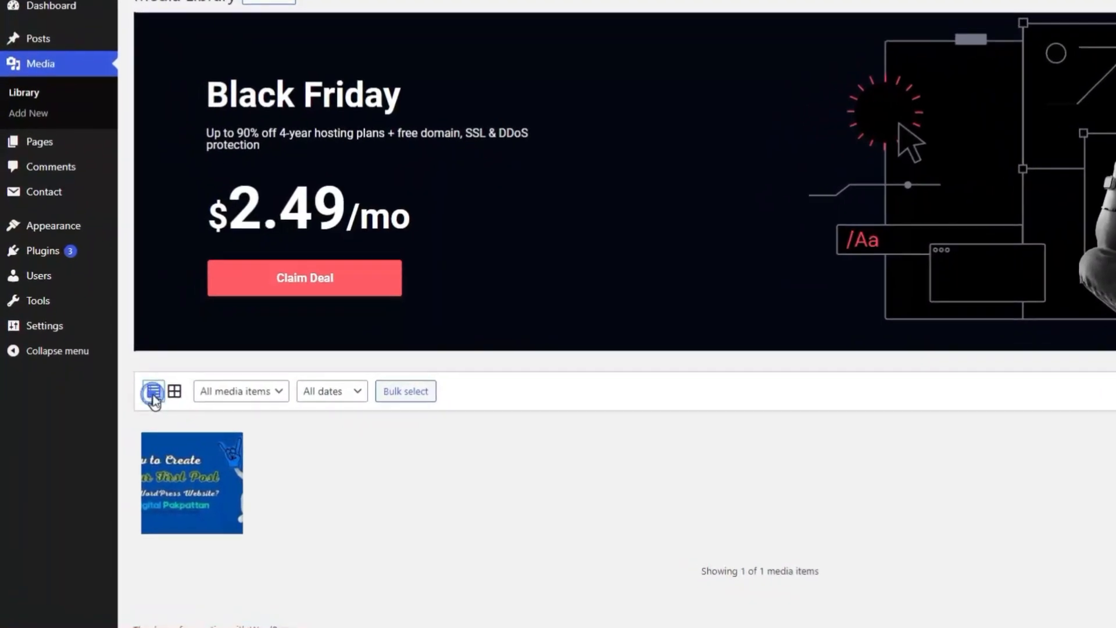
left_click(177, 400)
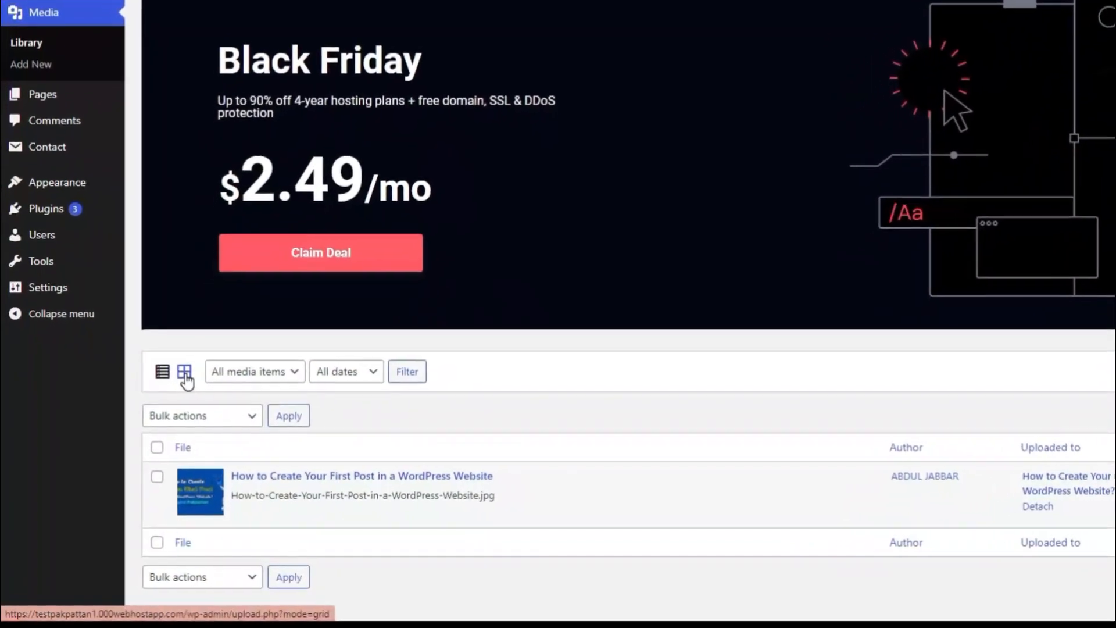
- Switch the Media Library from list view back to the thumbnail grid
left_click(185, 372)
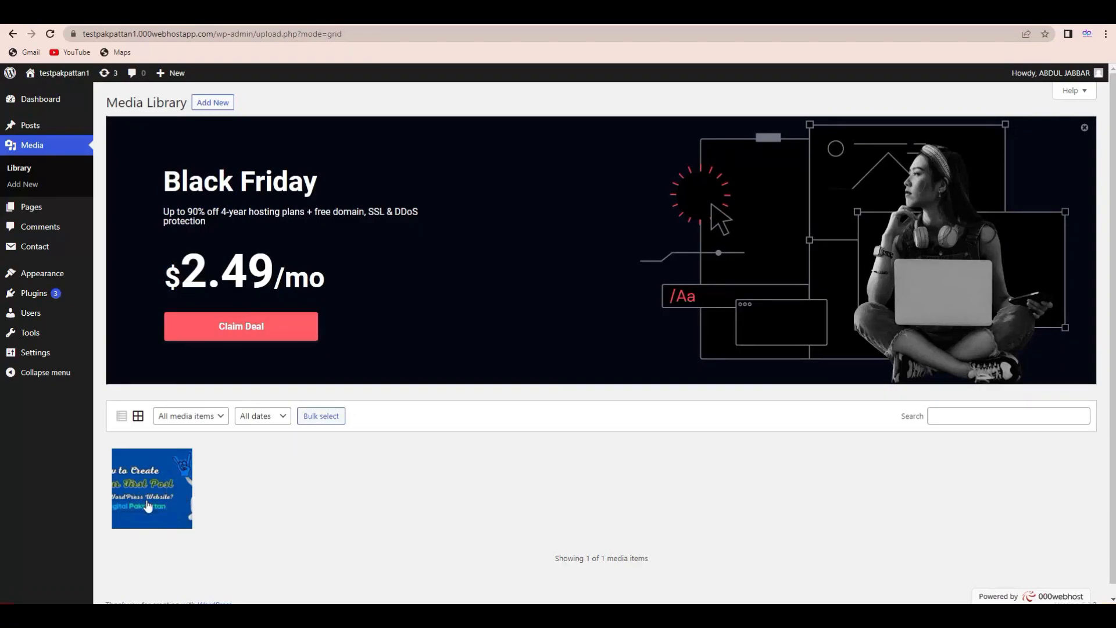
scroll(988, 407, "down", 1)
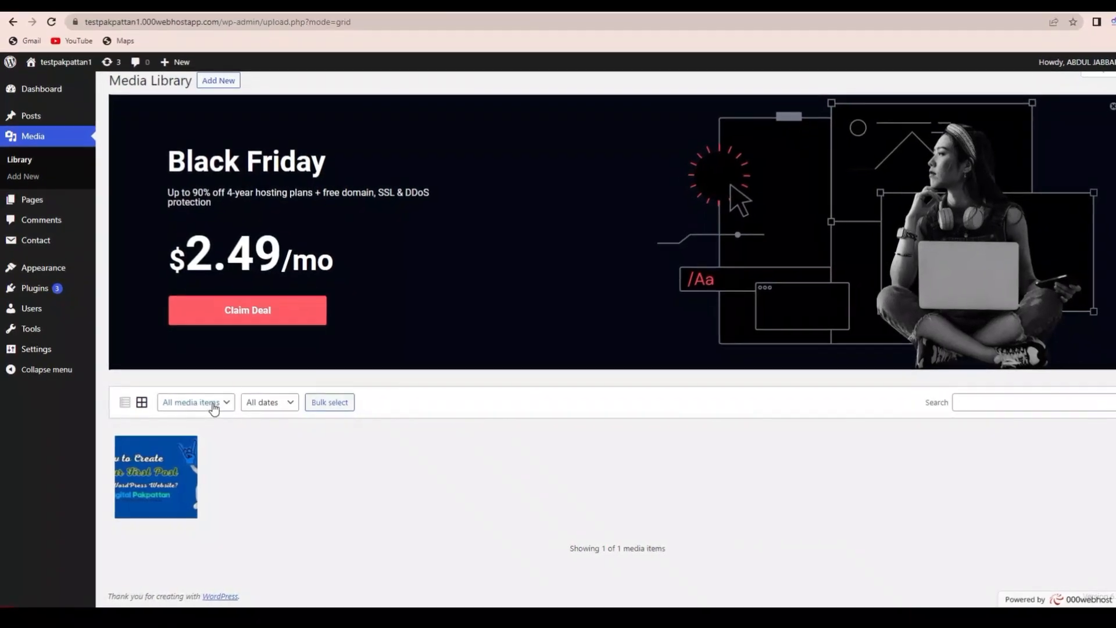
left_click(215, 402)
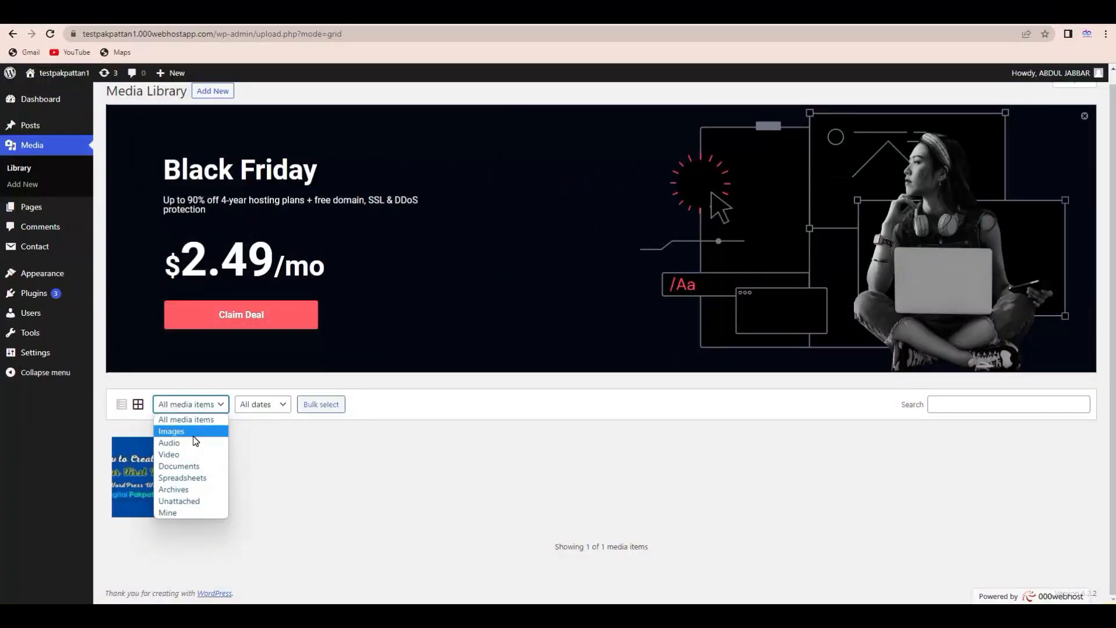
- Filter the library to Images, then to Audio, which shows 'No media items found'
left_click(193, 436)
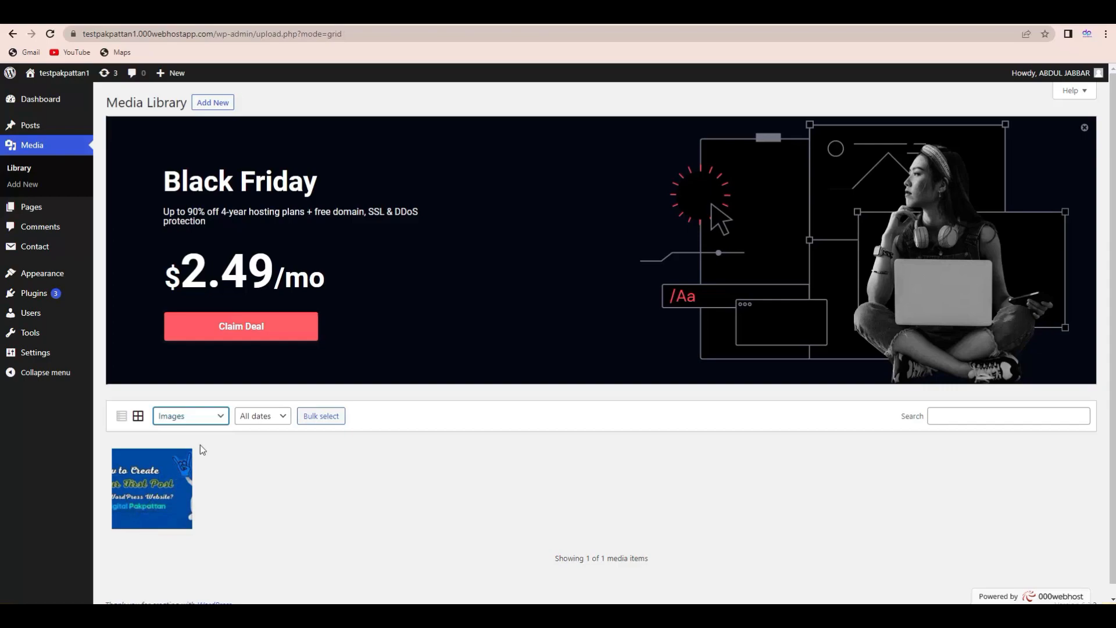
left_click(196, 418)
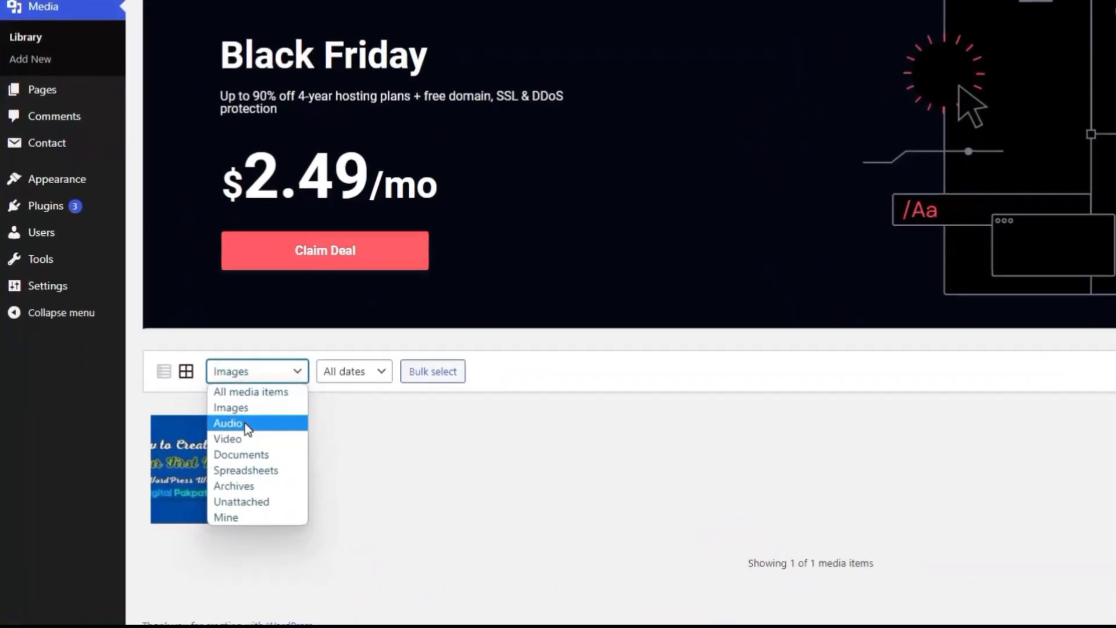
left_click(169, 455)
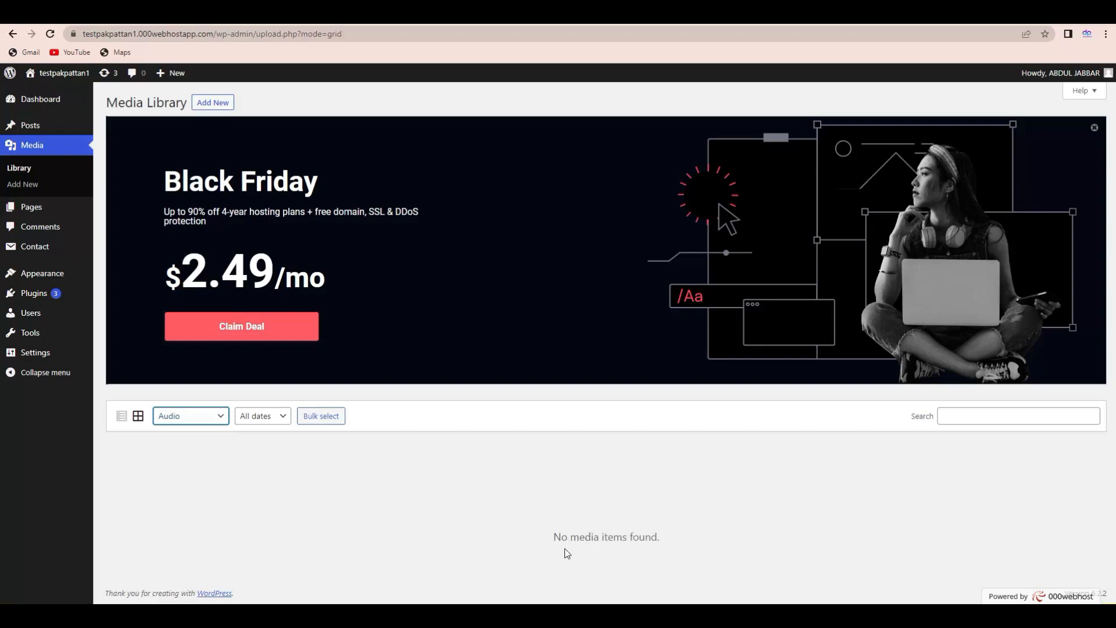
left_click_drag(552, 538, 666, 546)
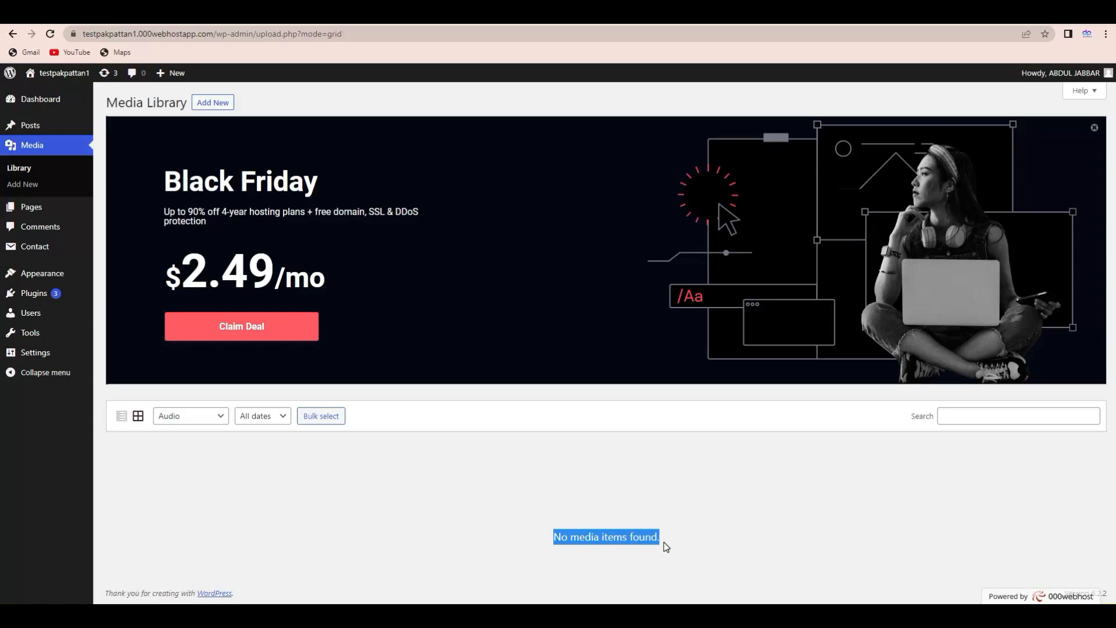
left_click(564, 543)
left_click(202, 422)
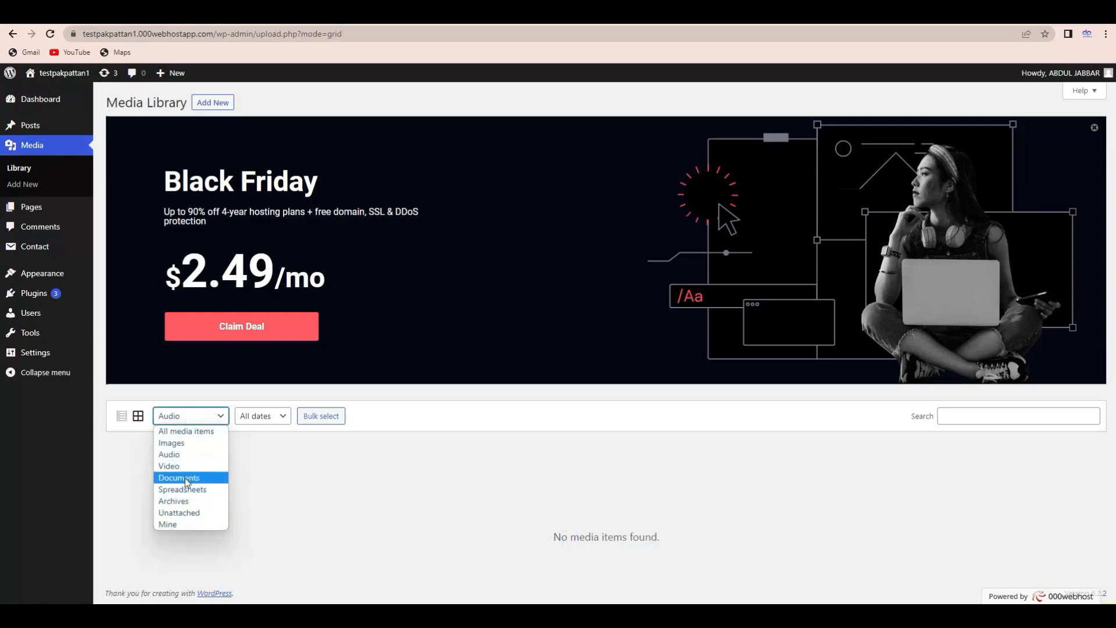
left_click(312, 493)
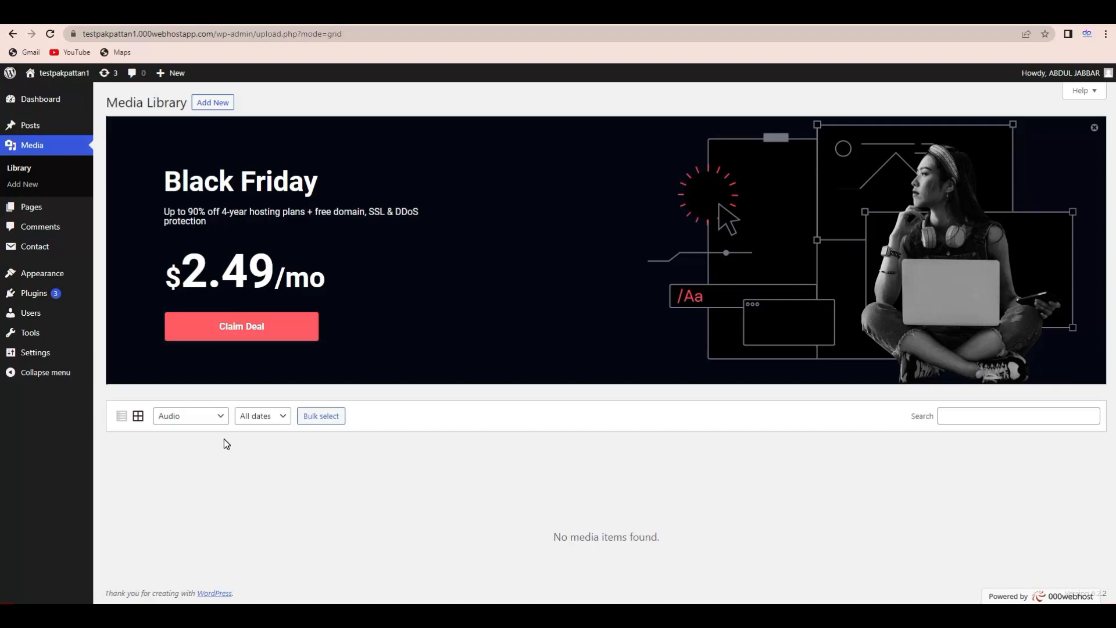
- Look through the date filter without changing it and reset the type filter to All media items
left_click(254, 416)
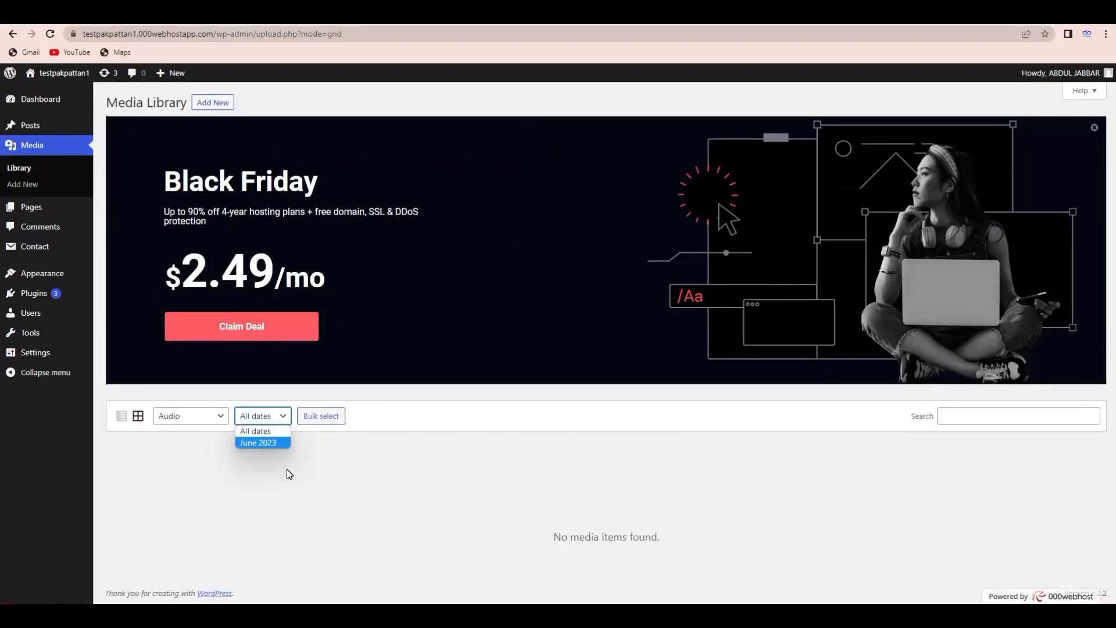
left_click(287, 471)
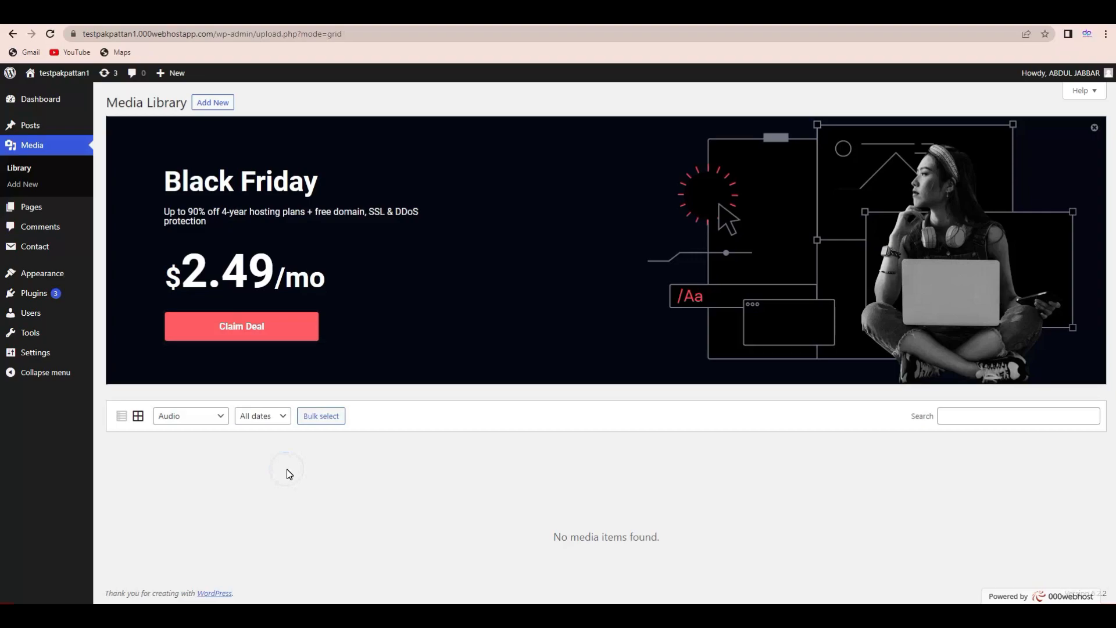
left_click(250, 417)
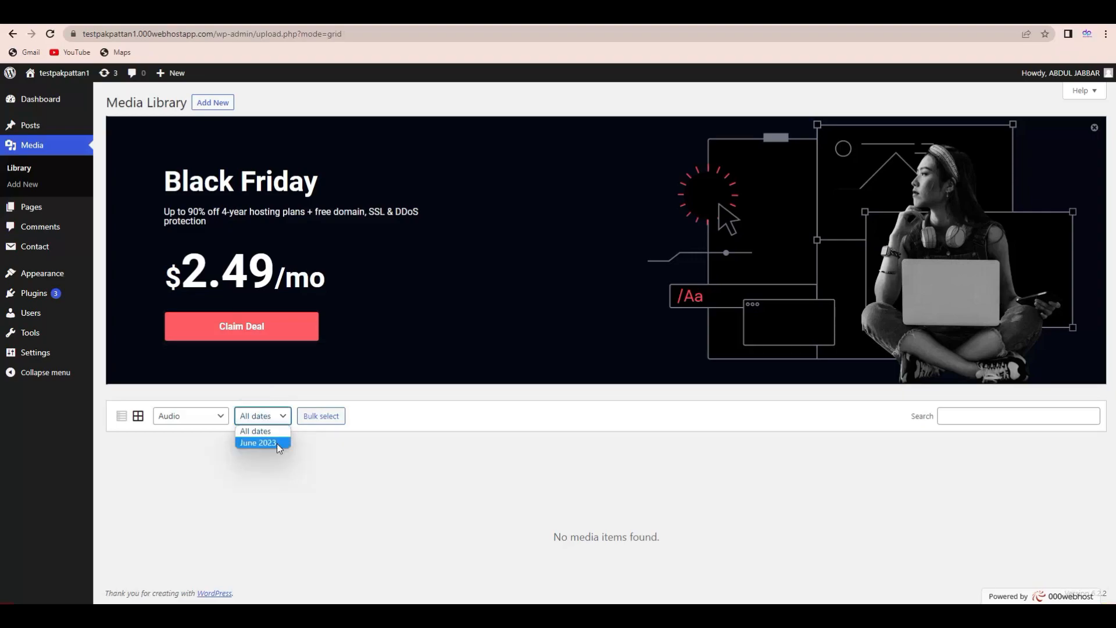
left_click(309, 462)
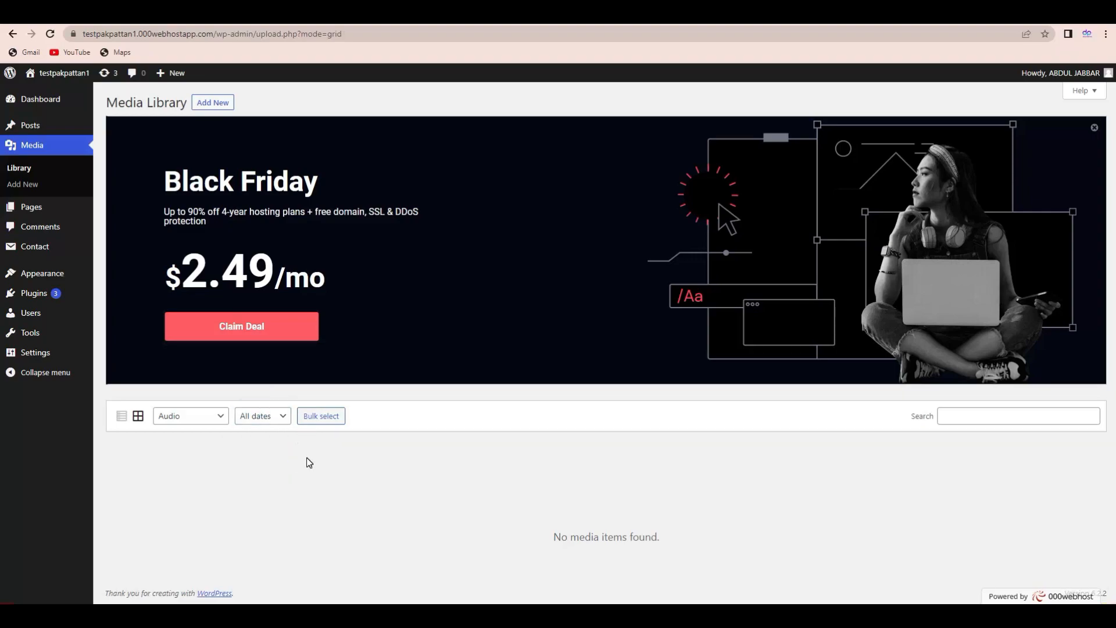
left_click(273, 422)
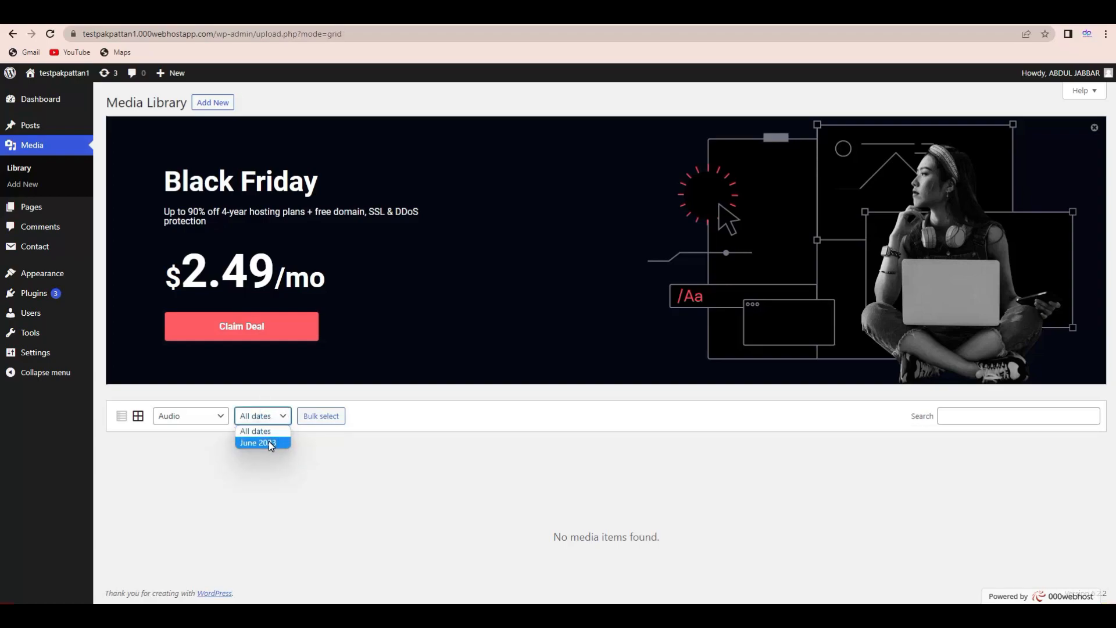
left_click(263, 434)
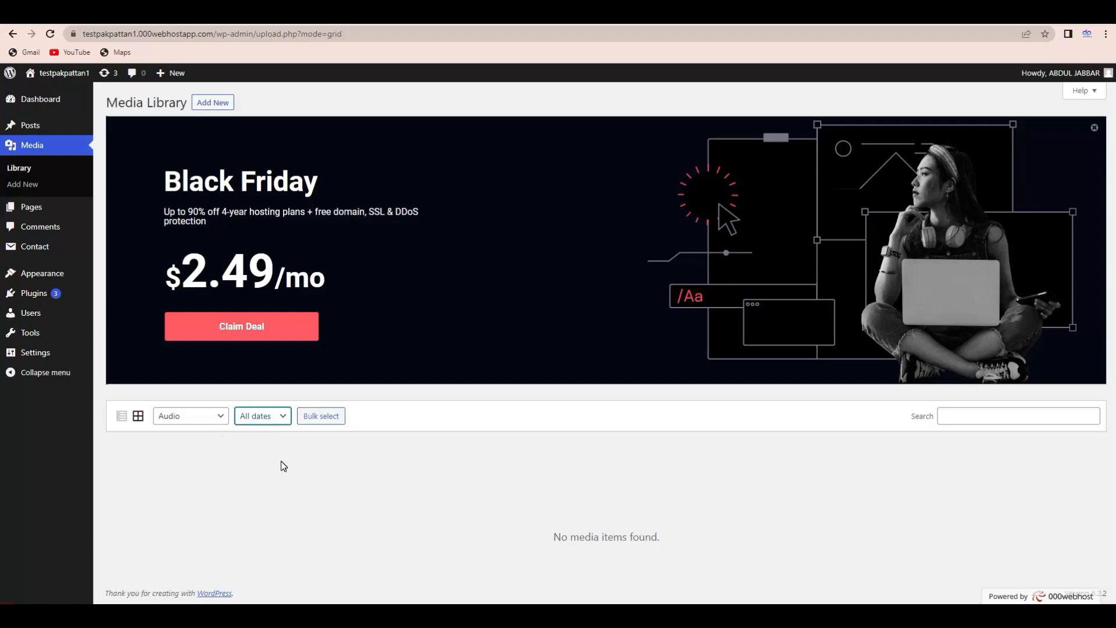
left_click(223, 425)
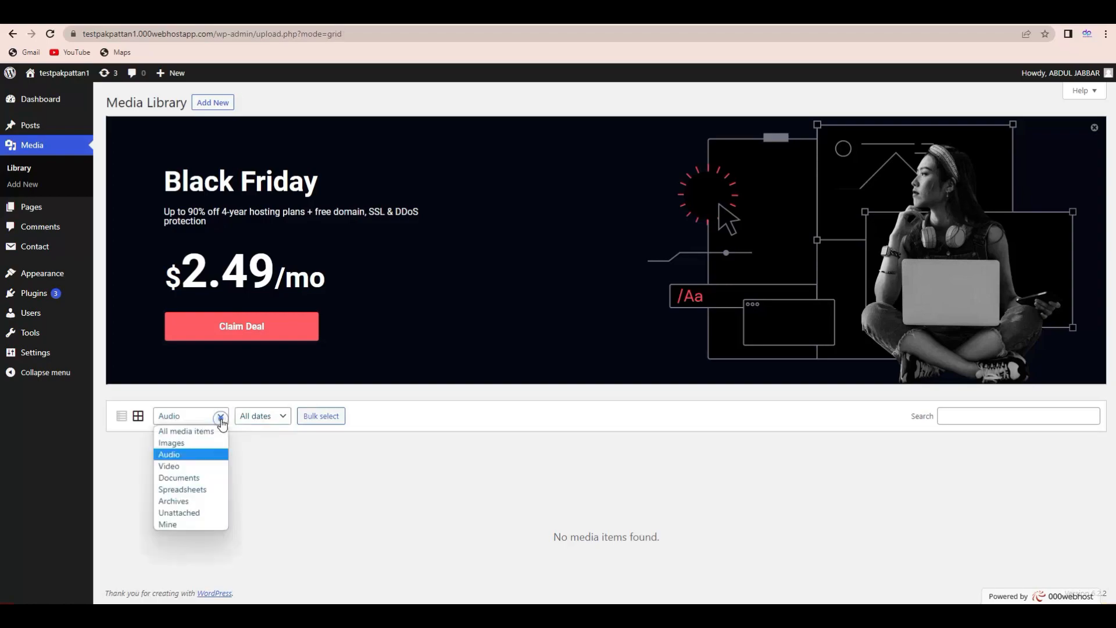
left_click(195, 432)
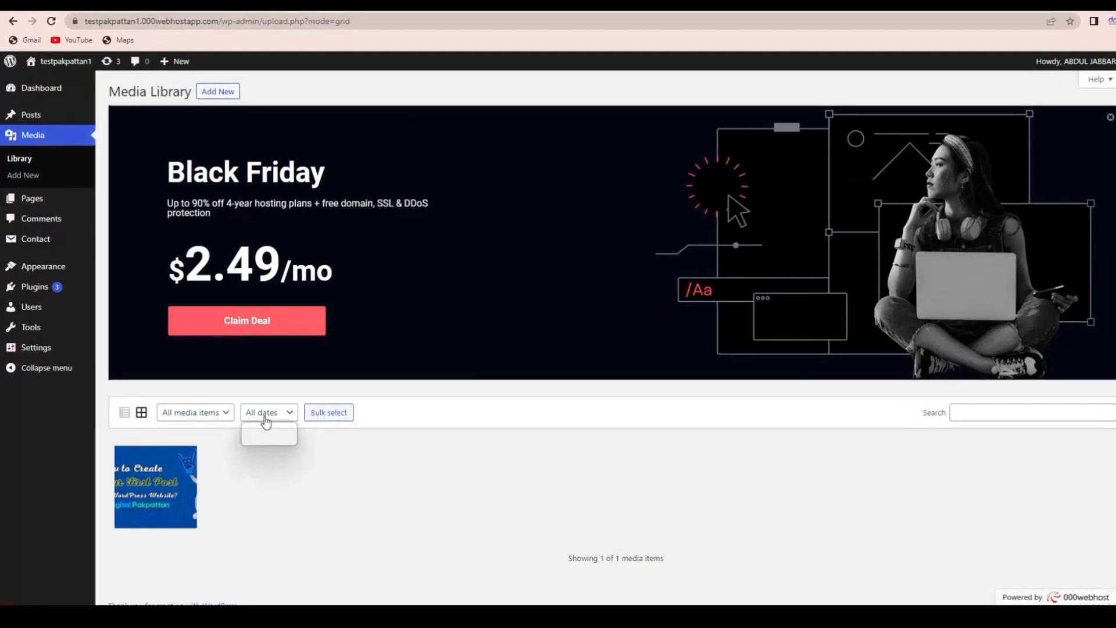
- Filter to June 2023 audio files, then reset to All media items and All dates
left_click(262, 419)
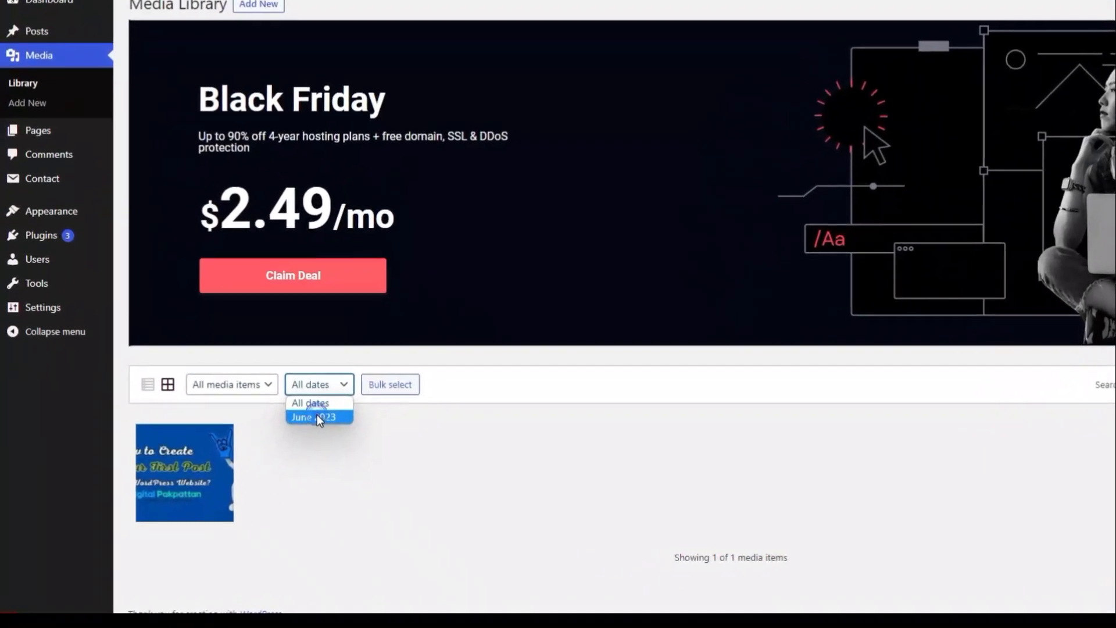
left_click(316, 417)
left_click(262, 384)
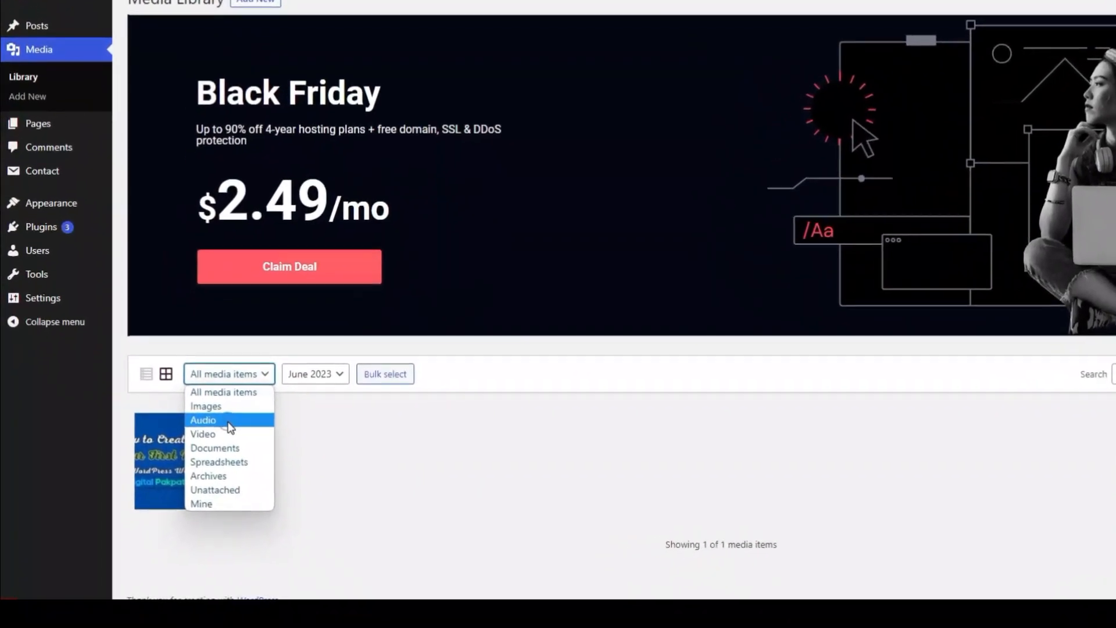
left_click(228, 422)
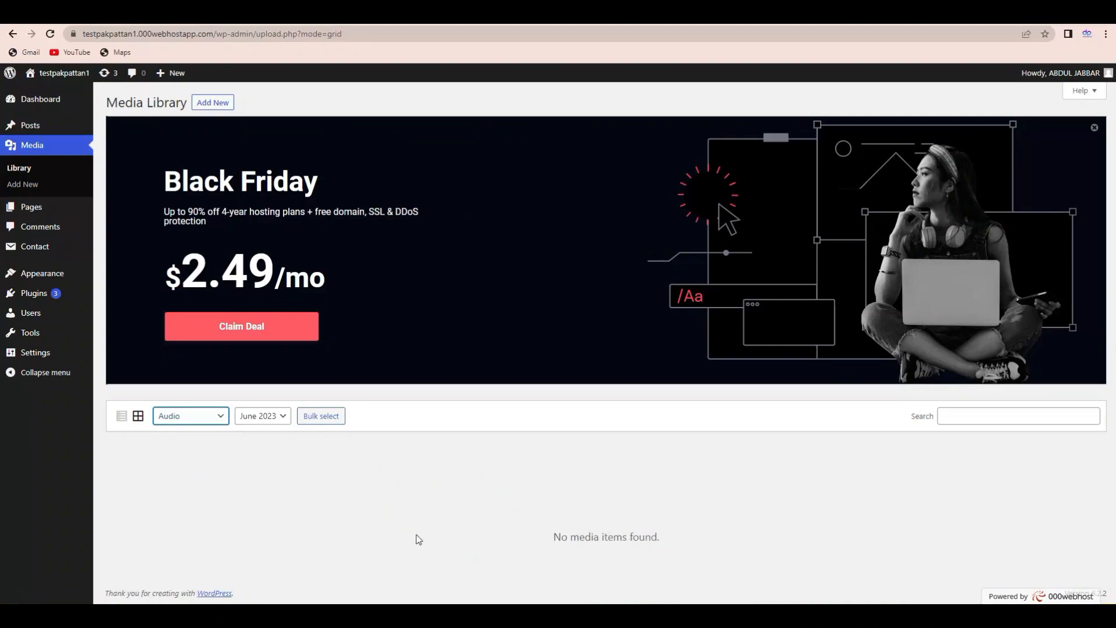
left_click(190, 425)
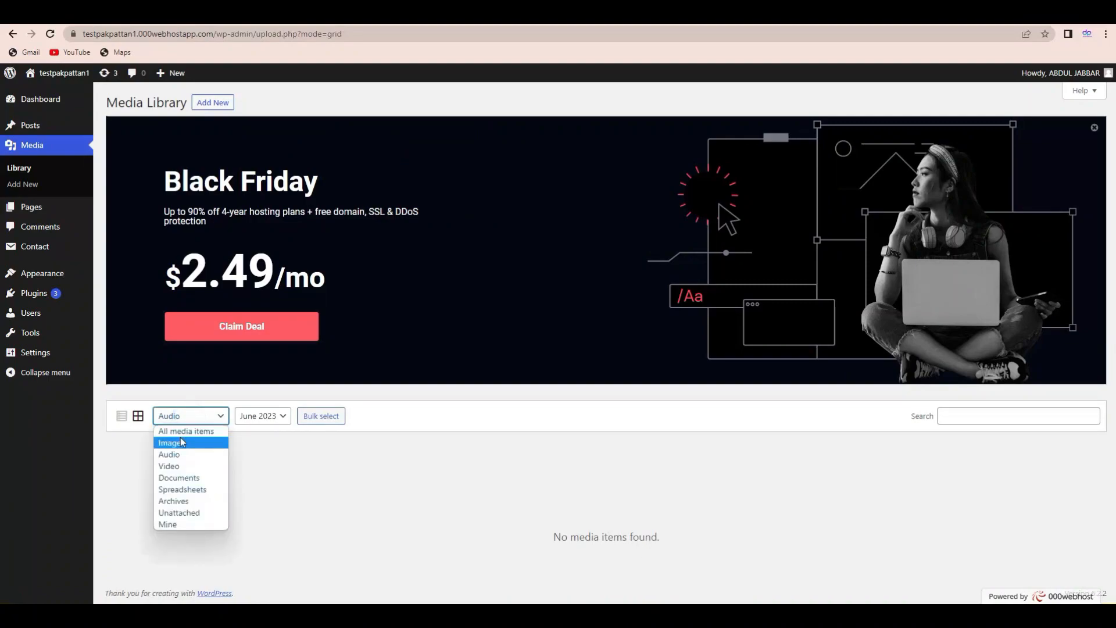
left_click(183, 431)
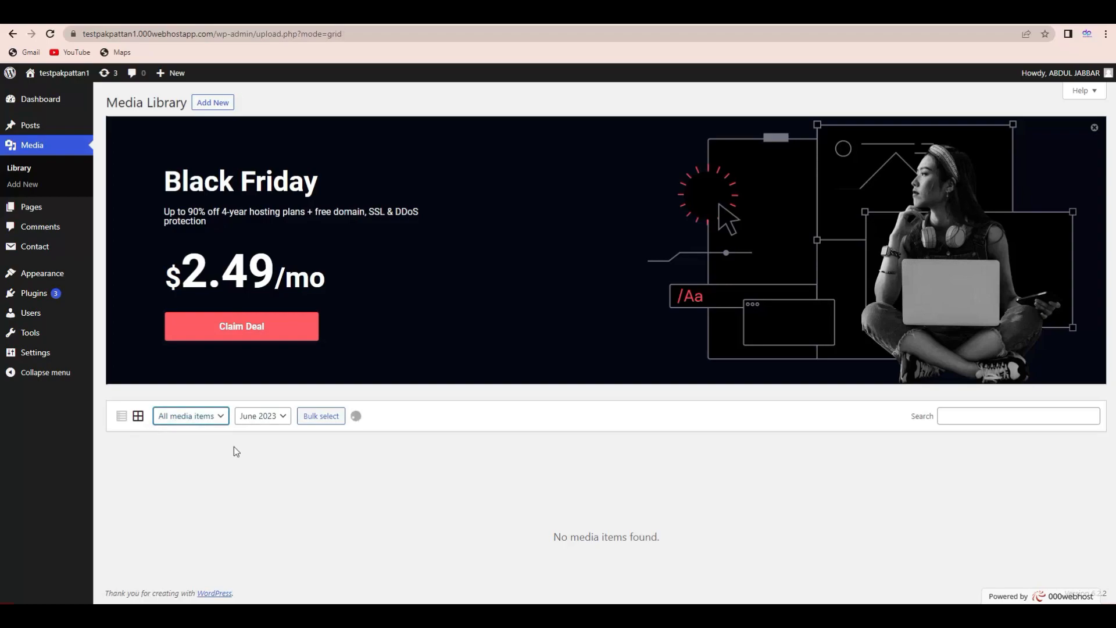
left_click(265, 422)
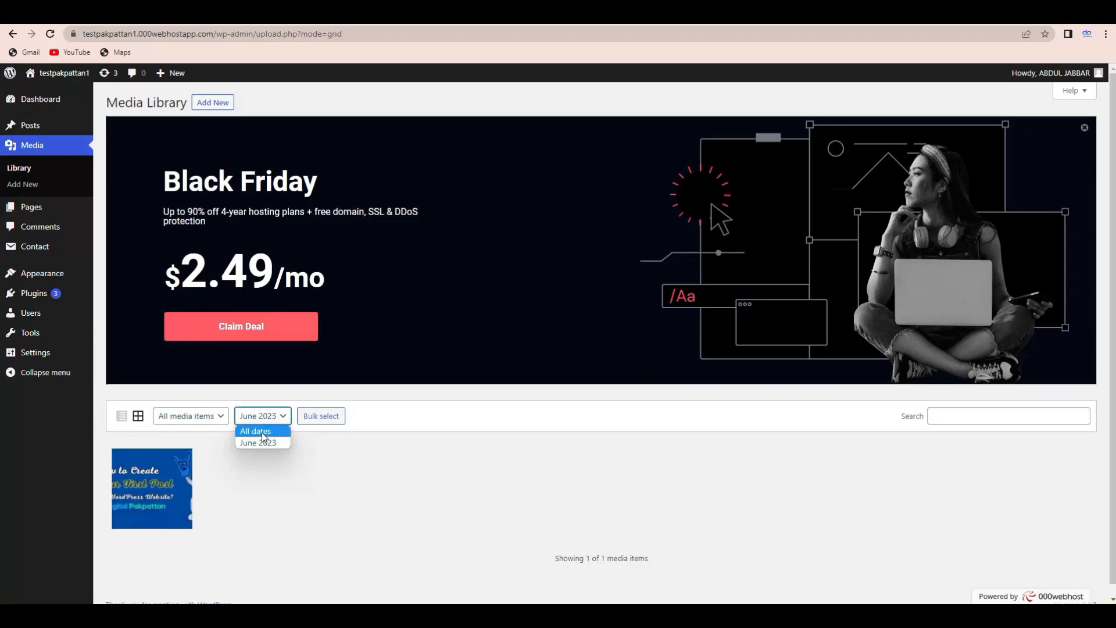
left_click(262, 432)
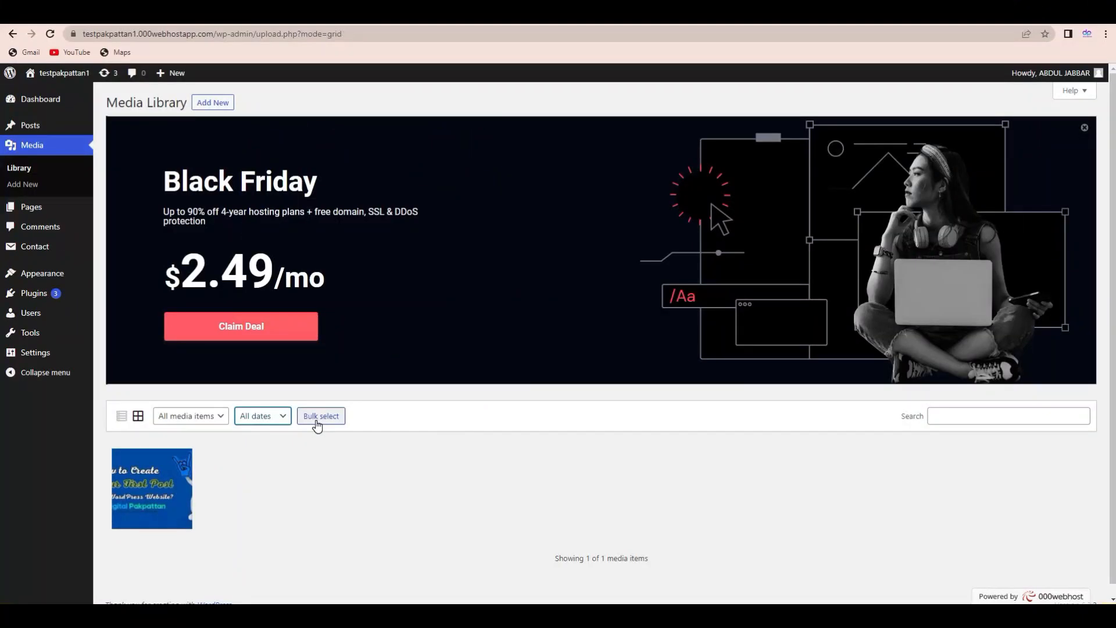
- Try bulk-selecting the image without changes, then show the Add New upload dropzone
left_click(317, 416)
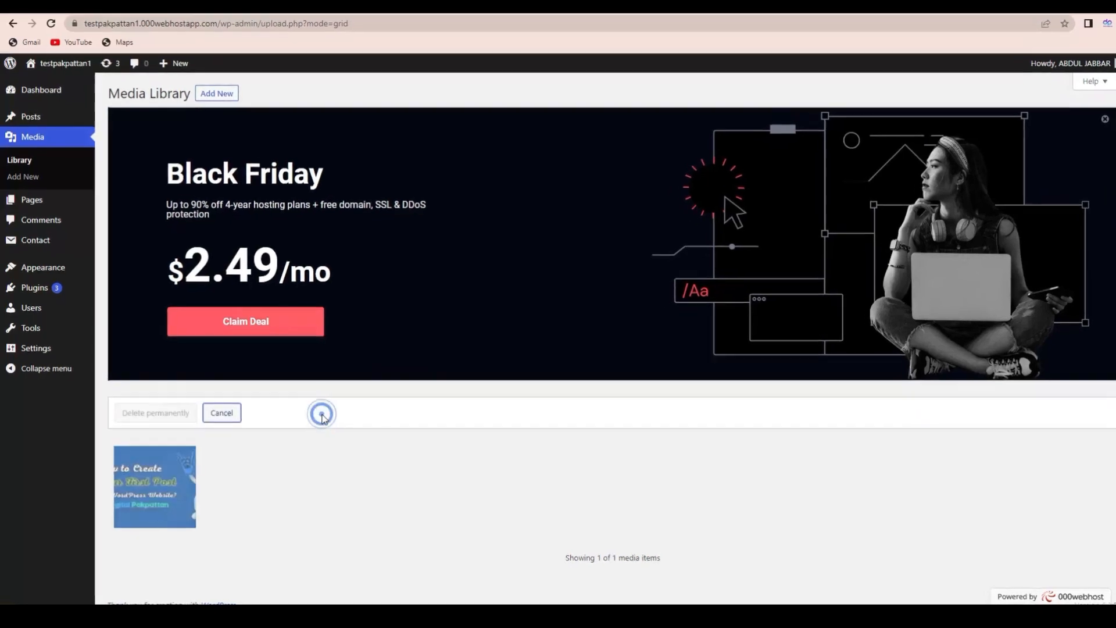
left_click(200, 457)
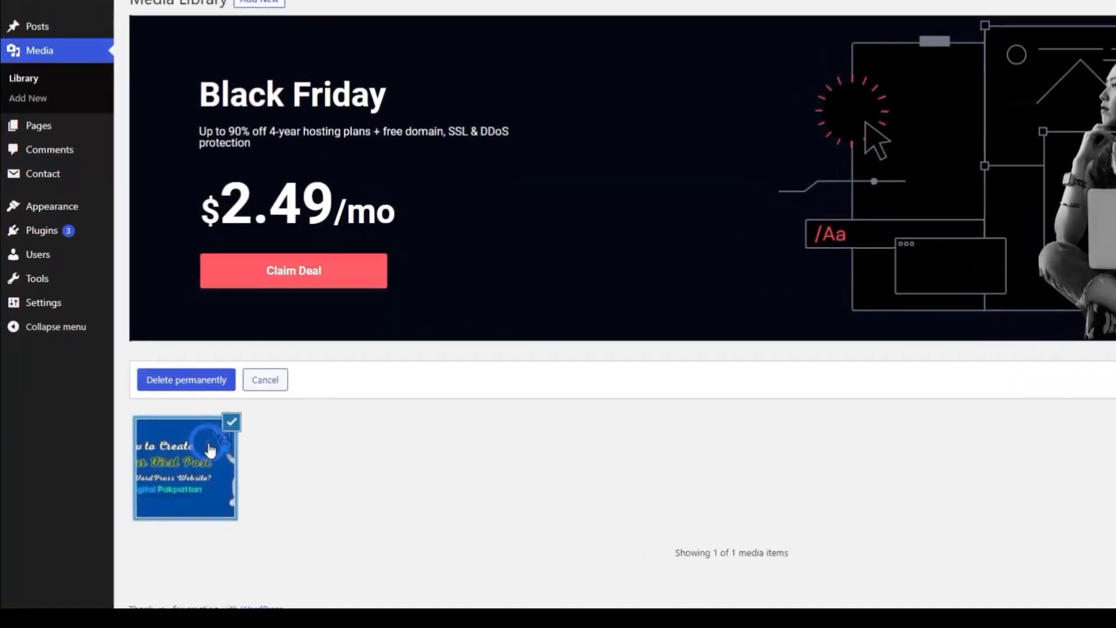
left_click(199, 458)
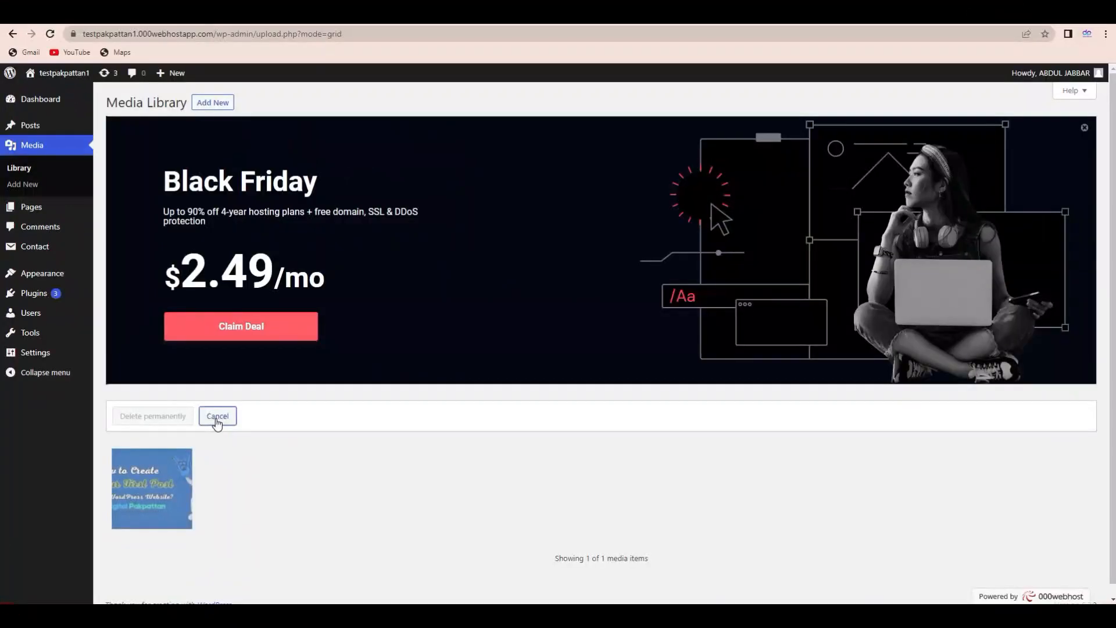
left_click(217, 416)
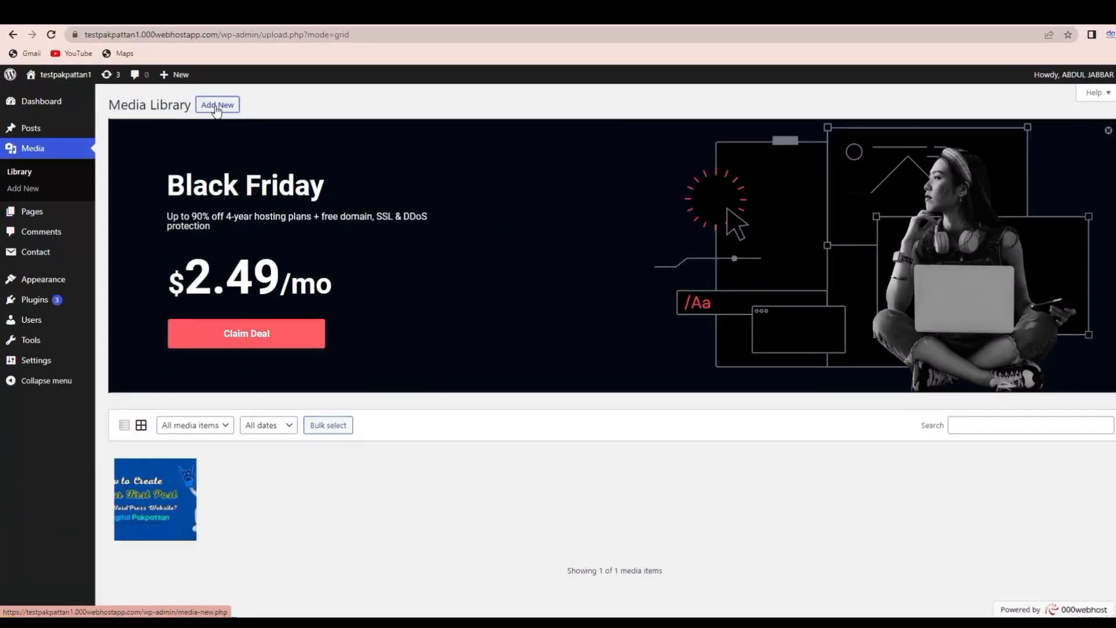
left_click(215, 104)
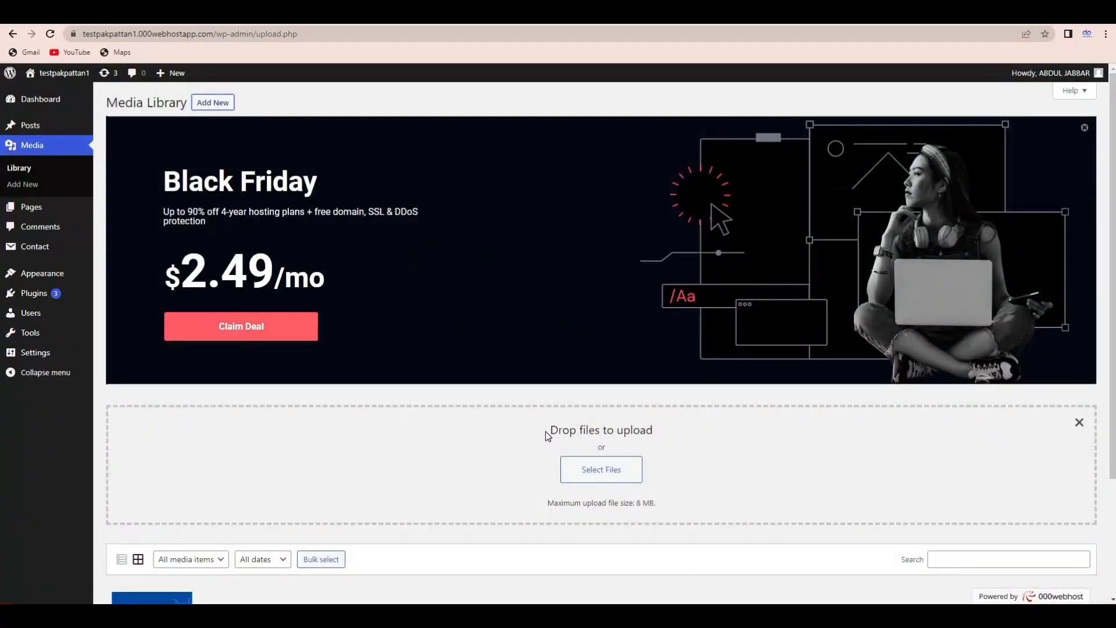
- Upload the Online earning computer courses image from the Downloads folder
left_click_drag(547, 433, 663, 437)
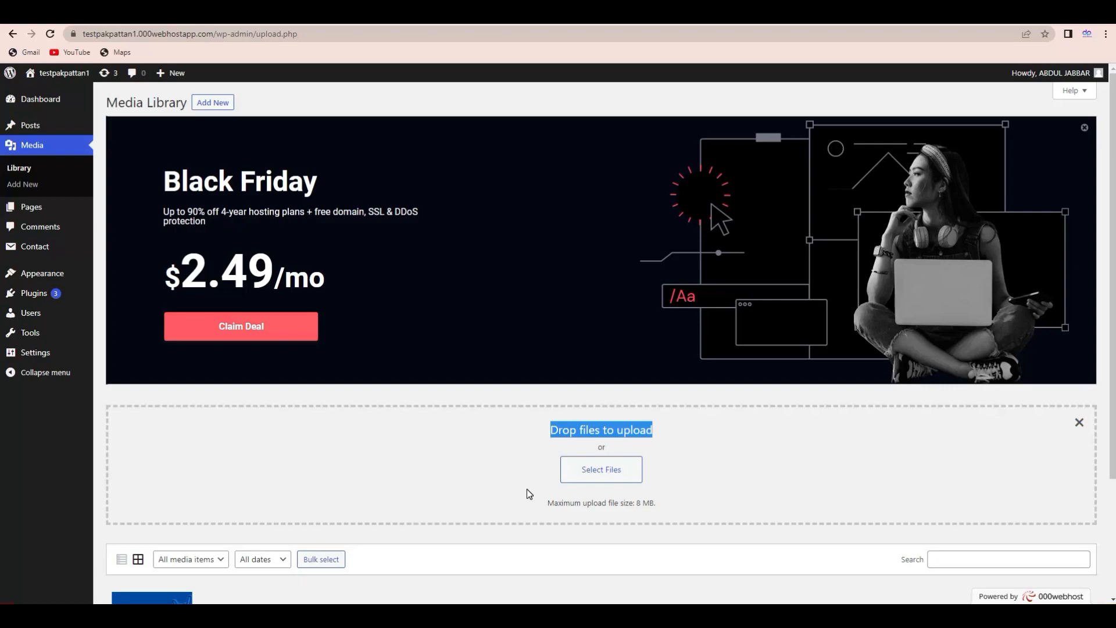
left_click(588, 477)
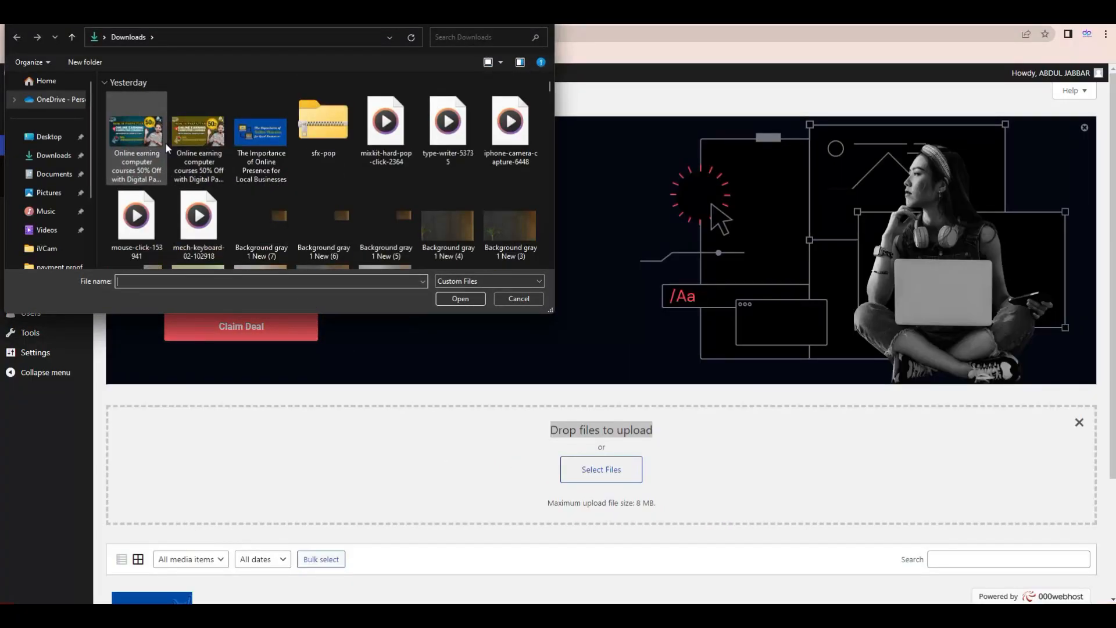
double_click(202, 145)
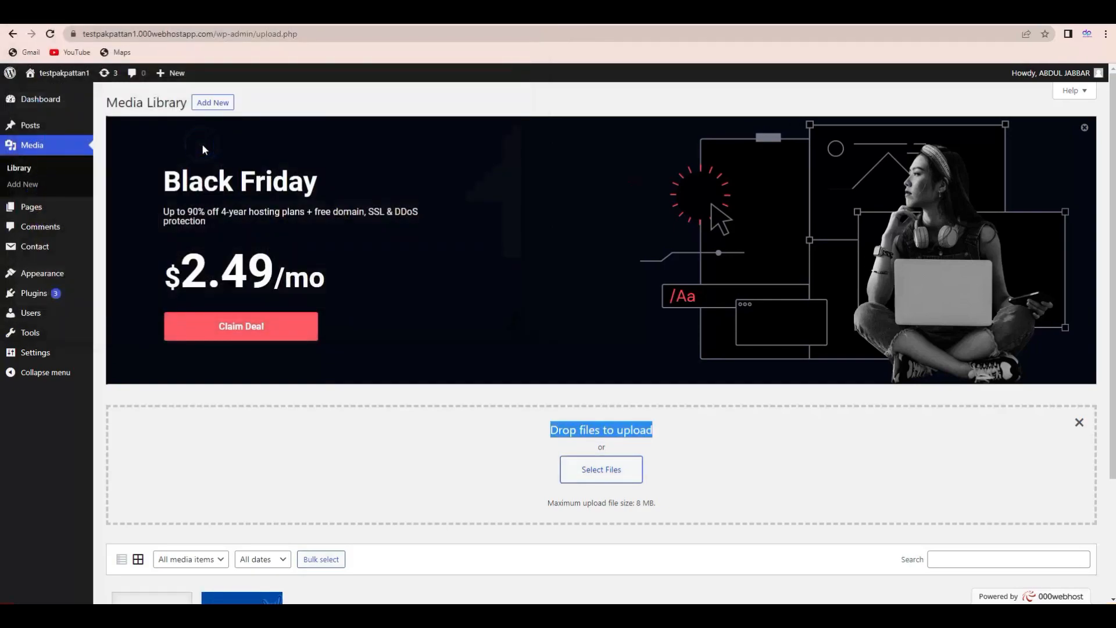
scroll(1108, 296, "down", 3)
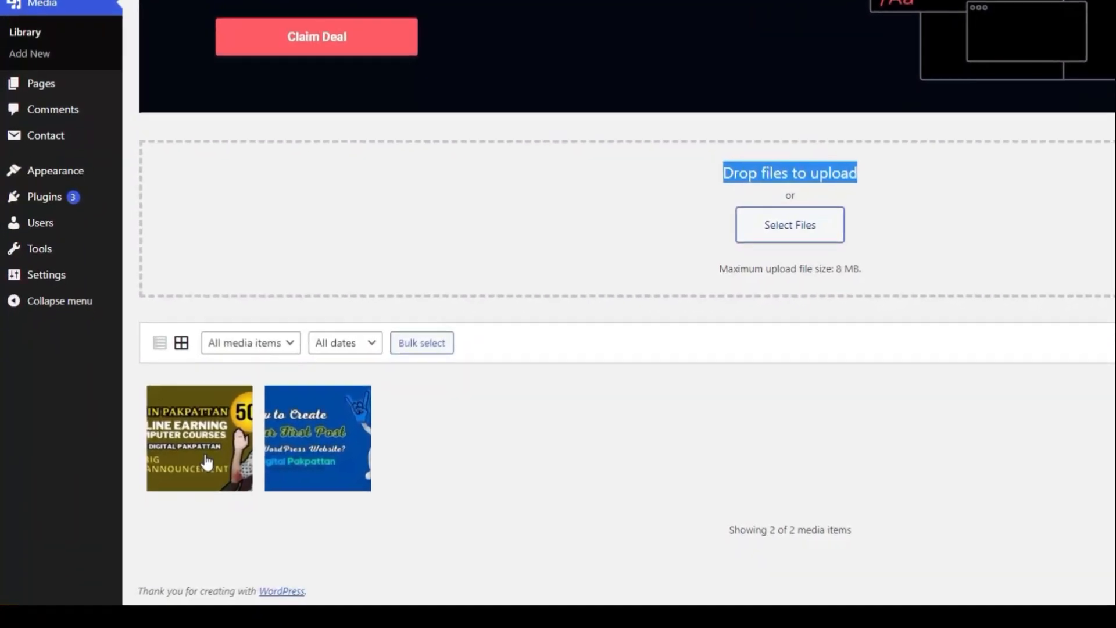
left_click(208, 463)
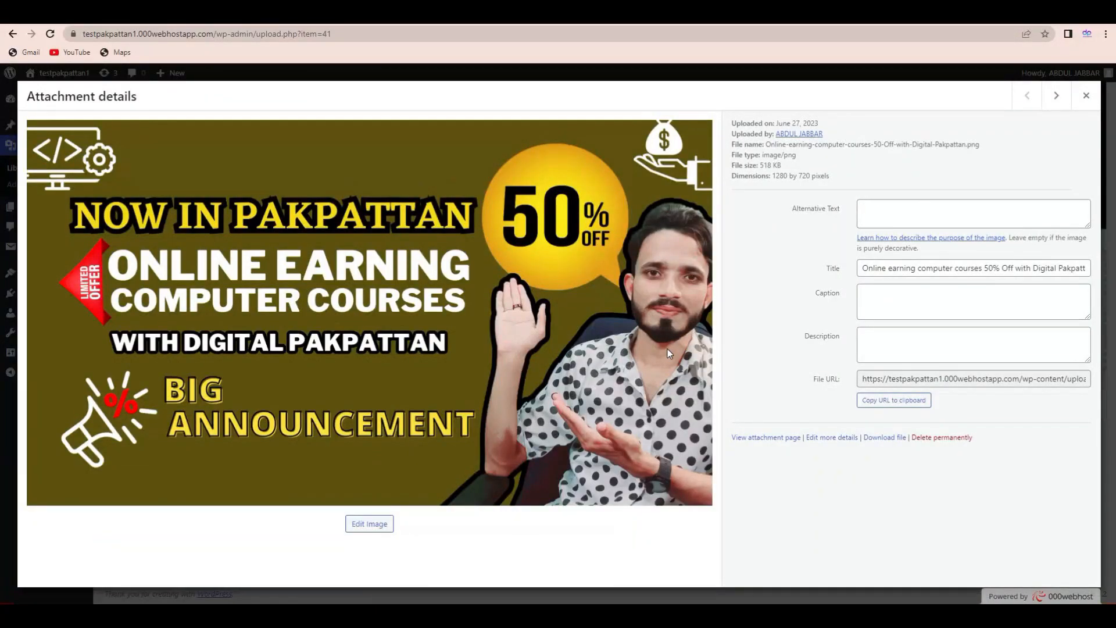
left_click(1086, 95)
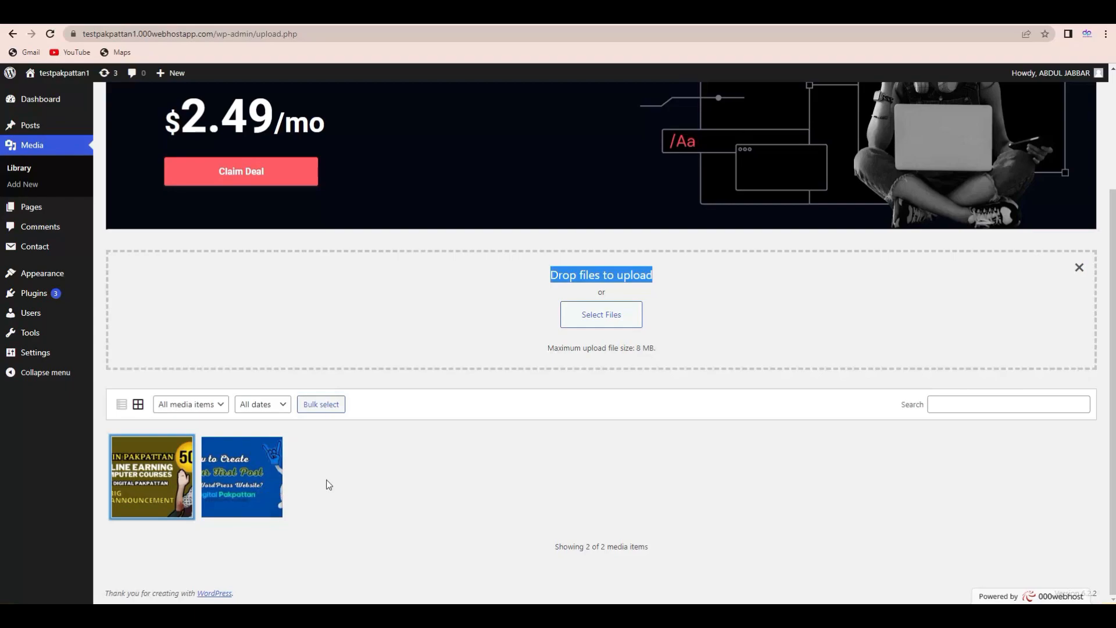
left_click(356, 490)
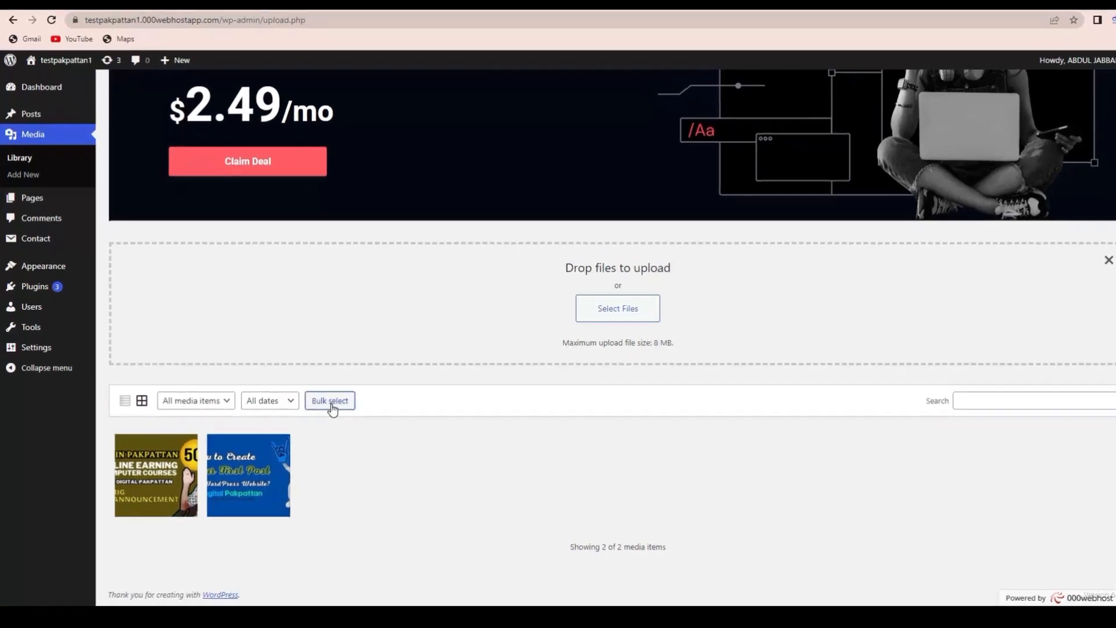
left_click(321, 404)
left_click(186, 496)
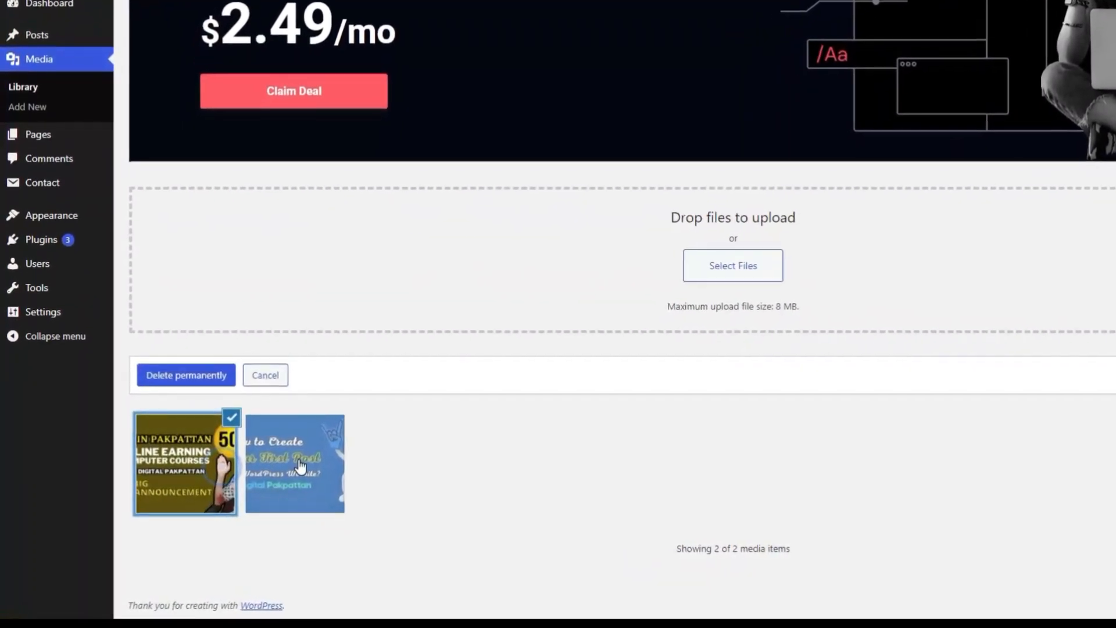
left_click(266, 474)
left_click(277, 367)
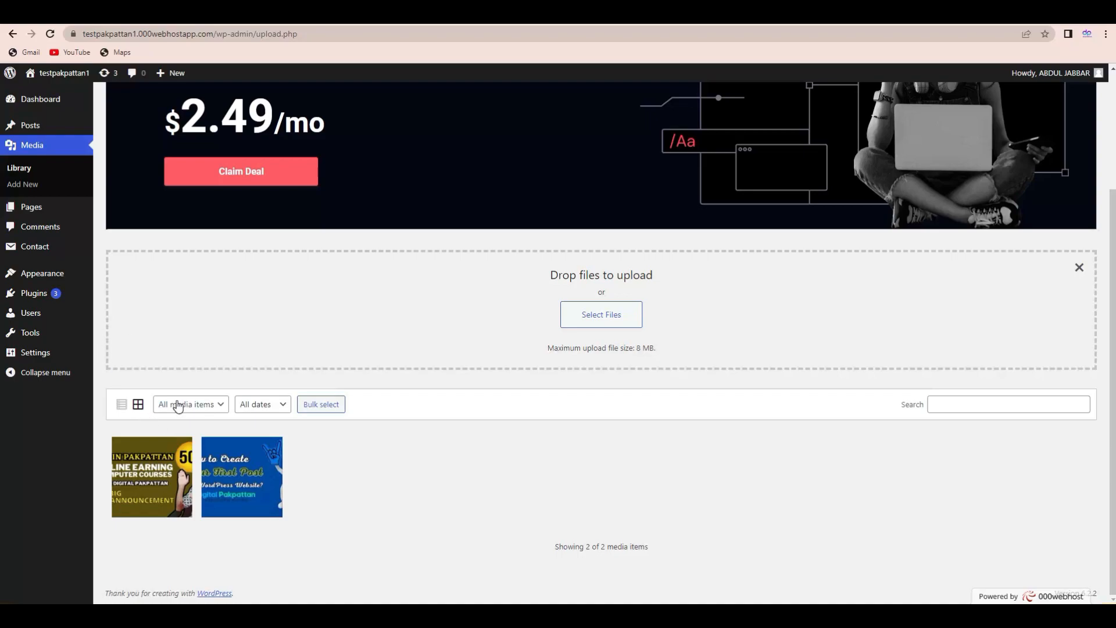
mouse_move(41, 297)
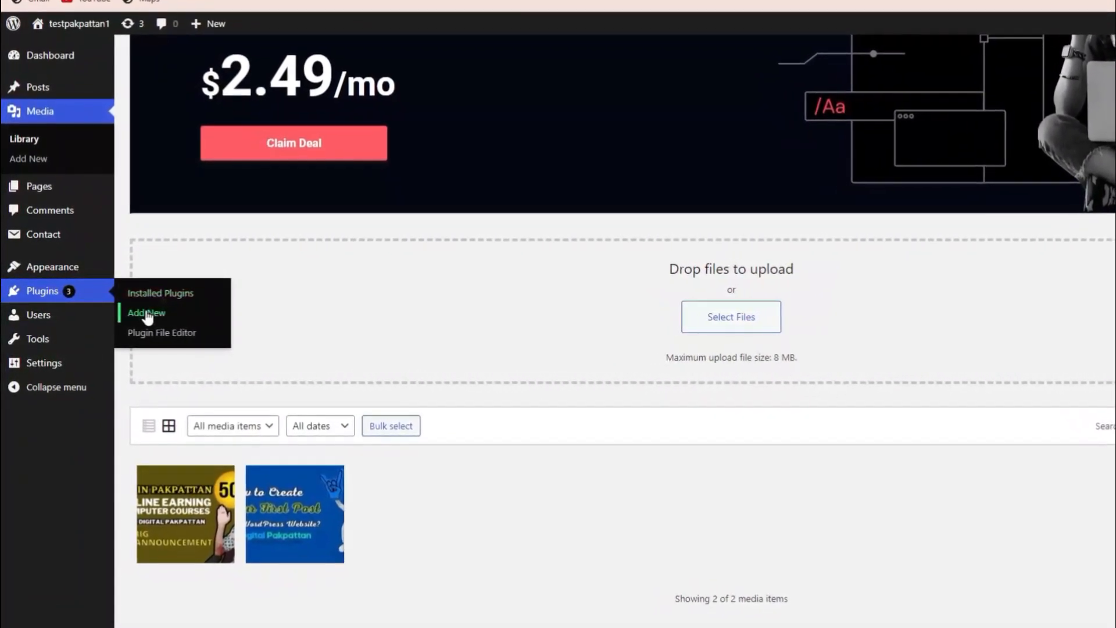
- Find Real Media Library under Plugins > Add New, then install and activate it
left_click(147, 314)
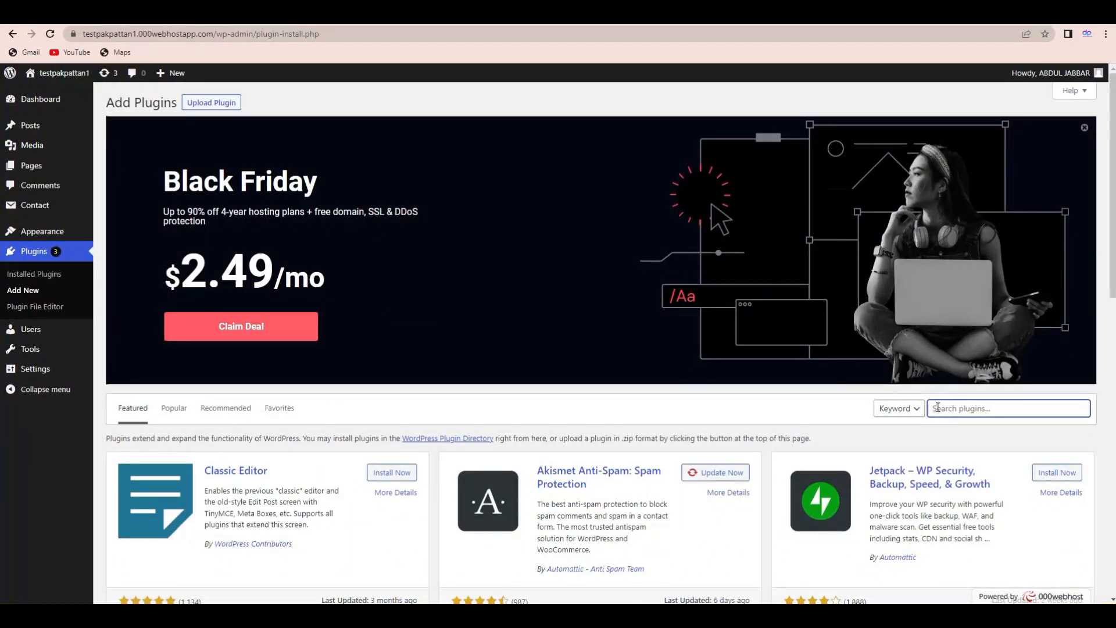
type("Reak")
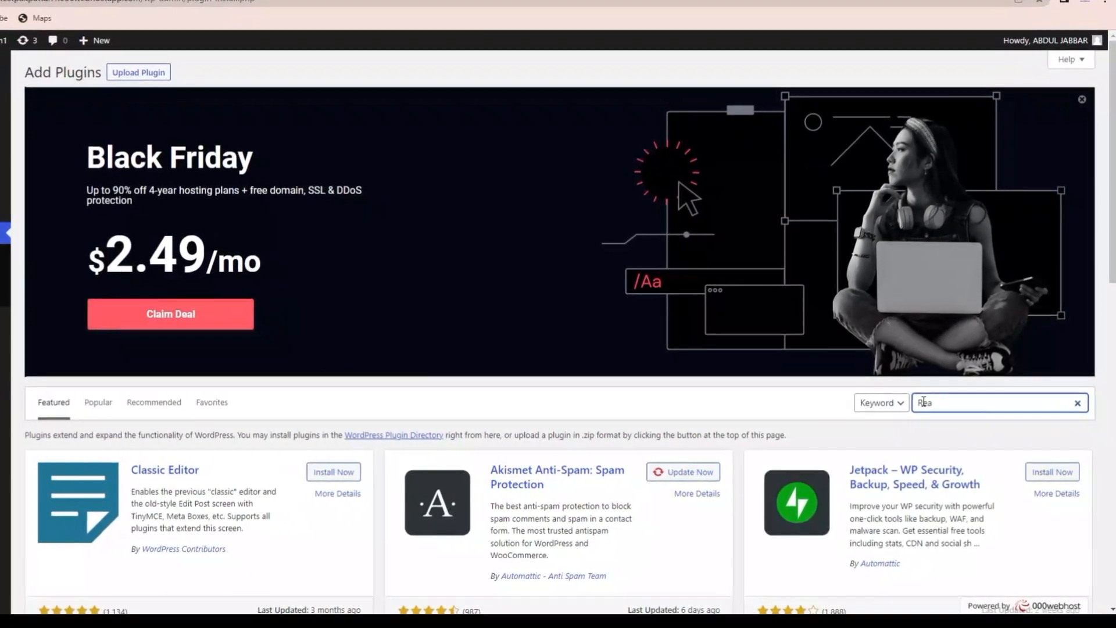
type(" Media Li")
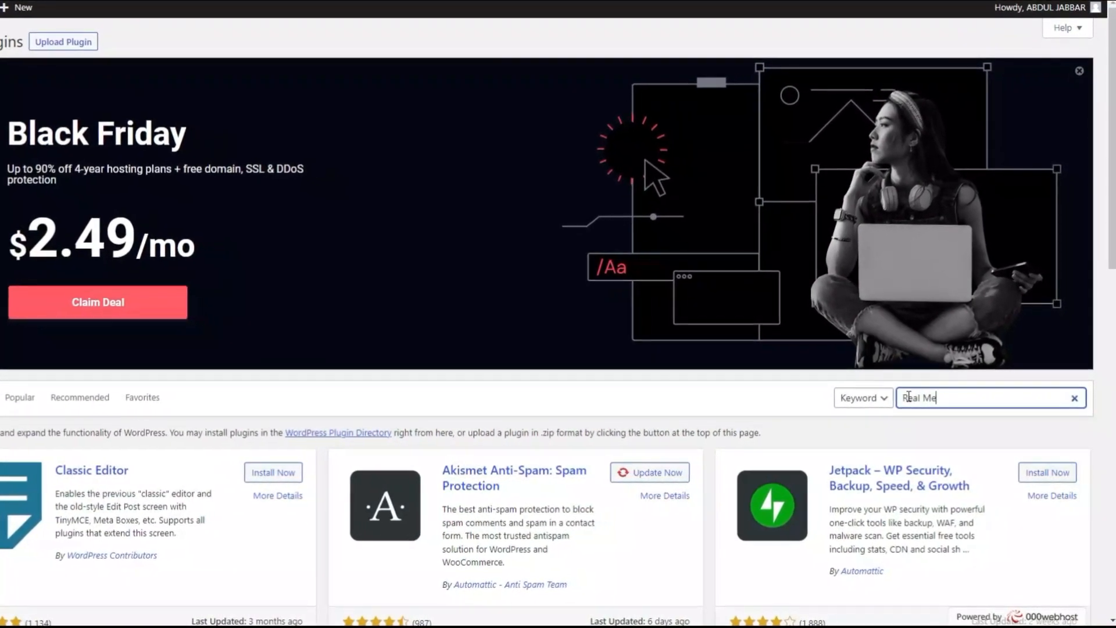
type("brar")
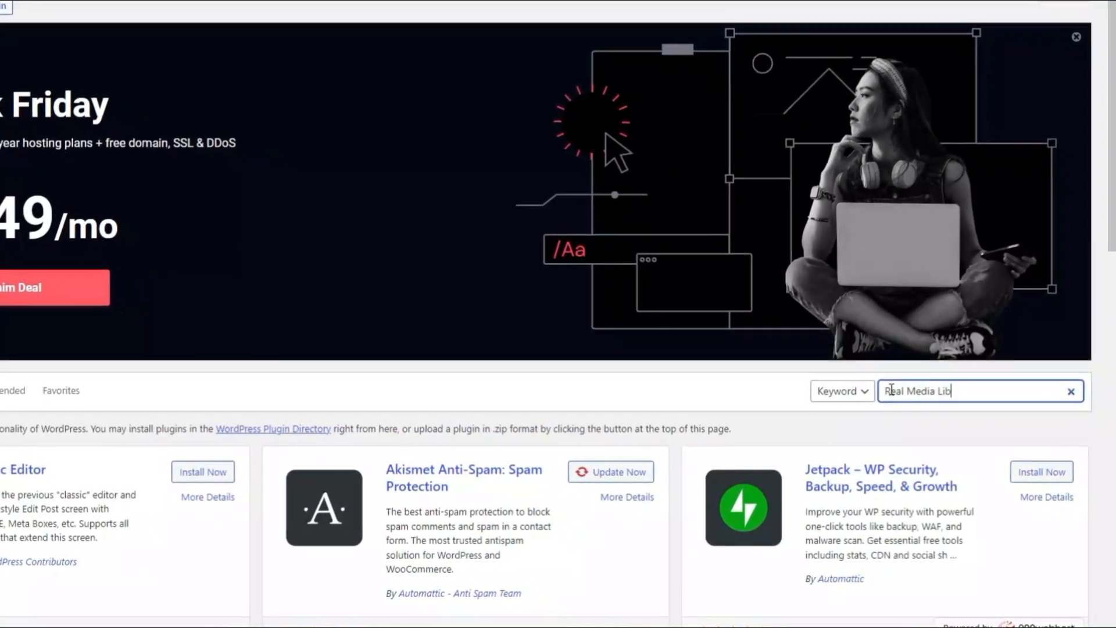
type("y")
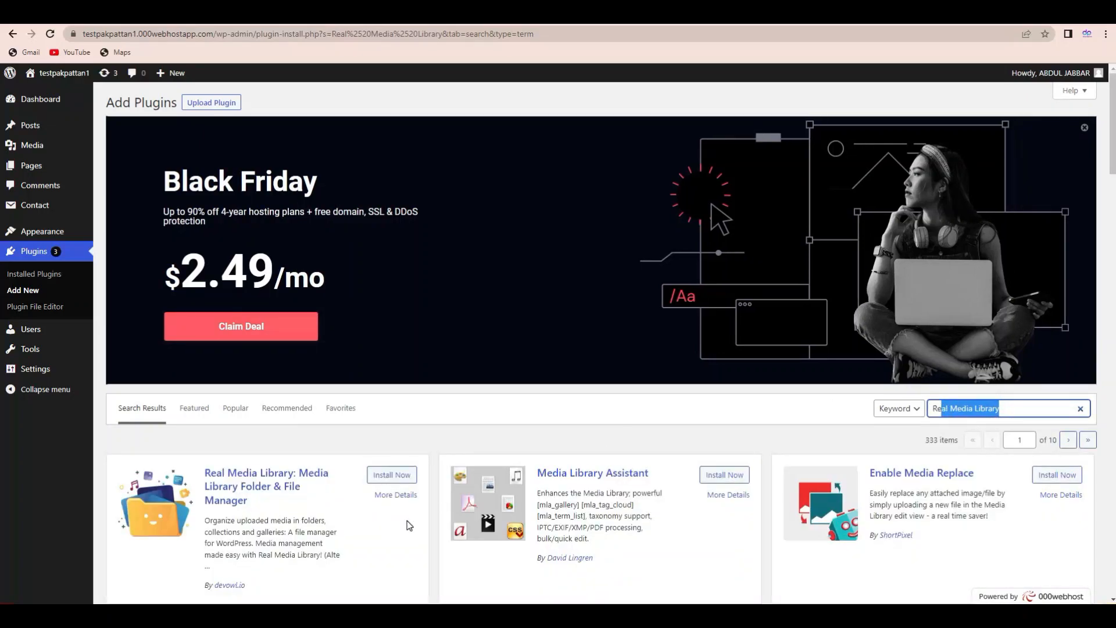
scroll(558, 279, "down", 3)
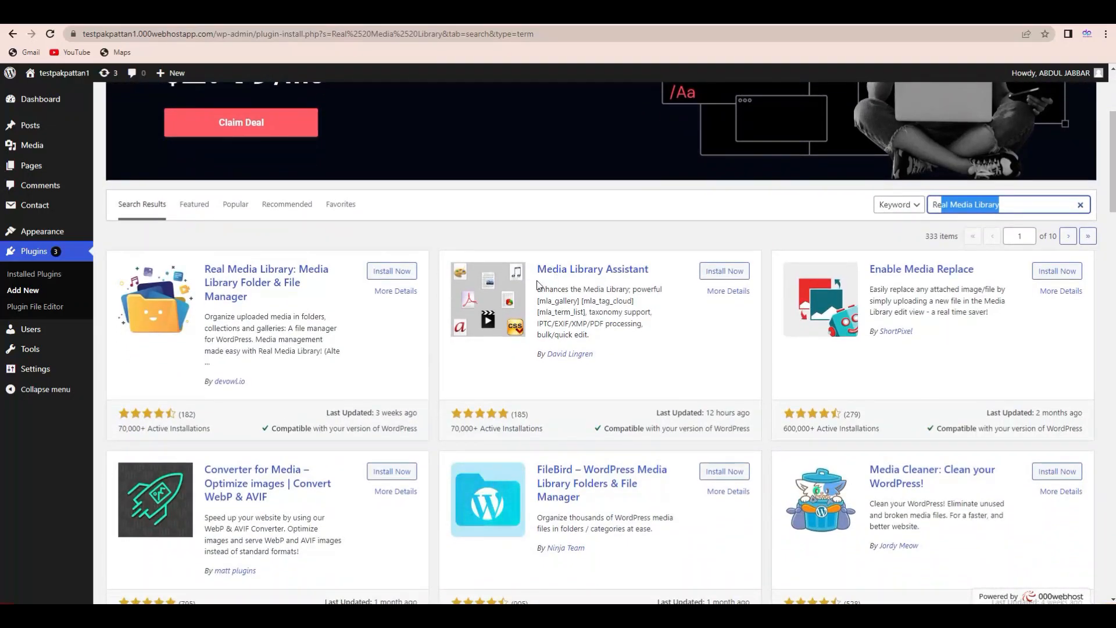
left_click_drag(118, 431, 178, 436)
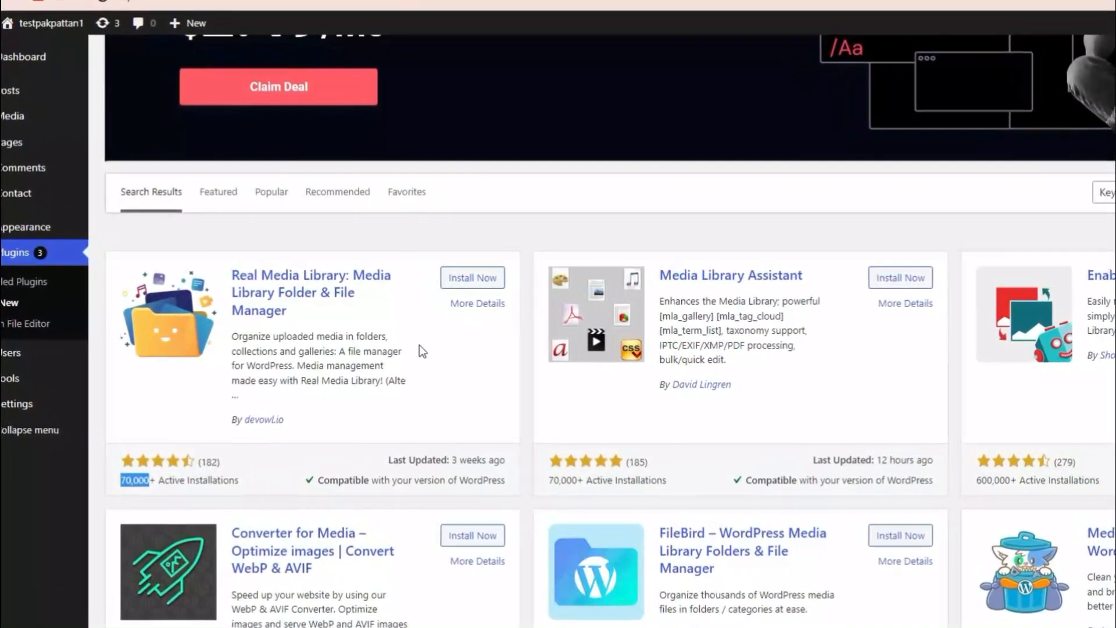
left_click(492, 280)
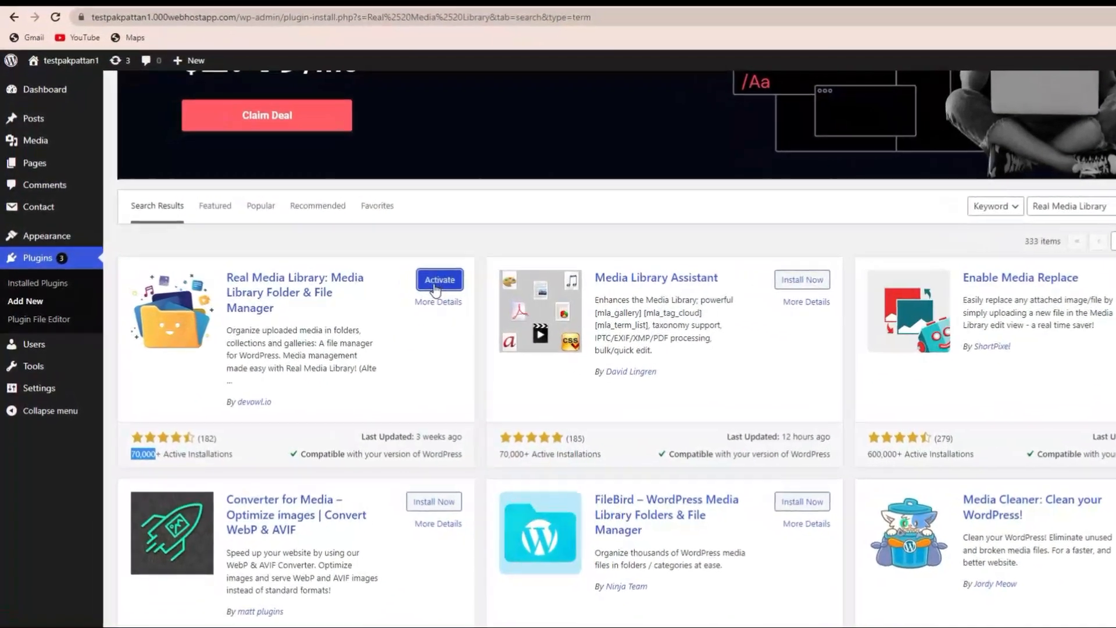
left_click(437, 281)
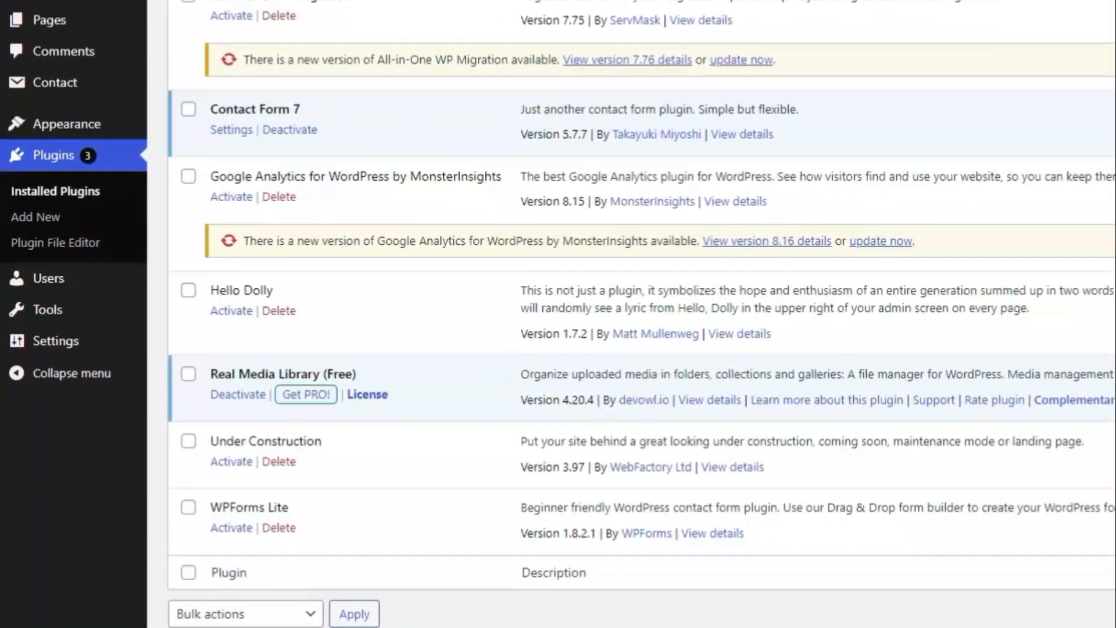
left_click_drag(1112, 377, 1075, 204)
- Open Media > Library, view and close the Online earning image's details, then deselect it
mouse_move(35, 145)
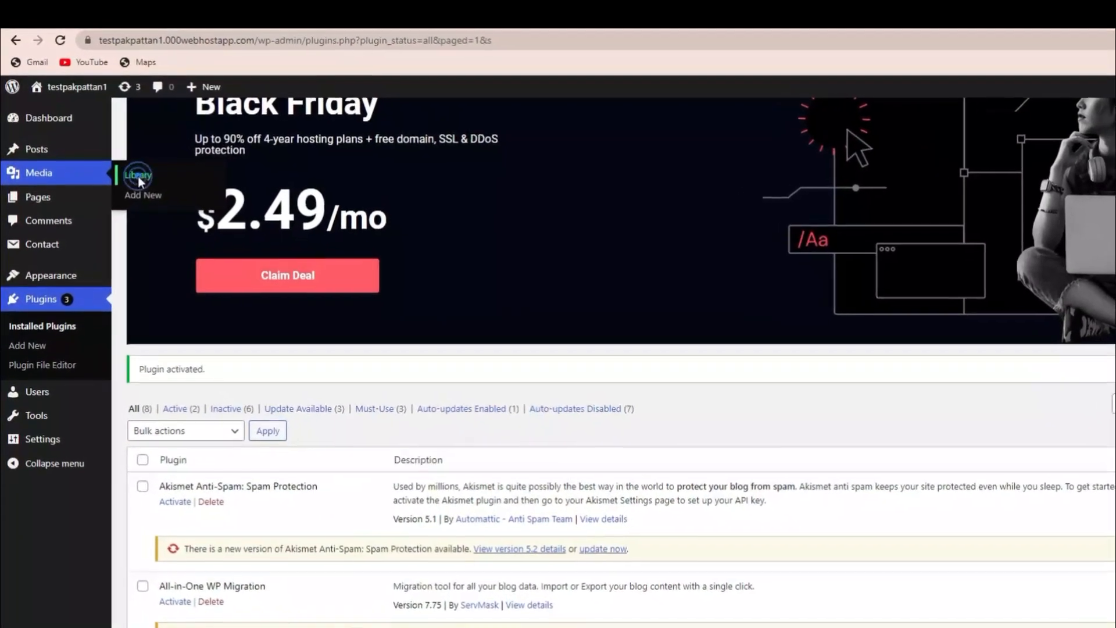
left_click(137, 176)
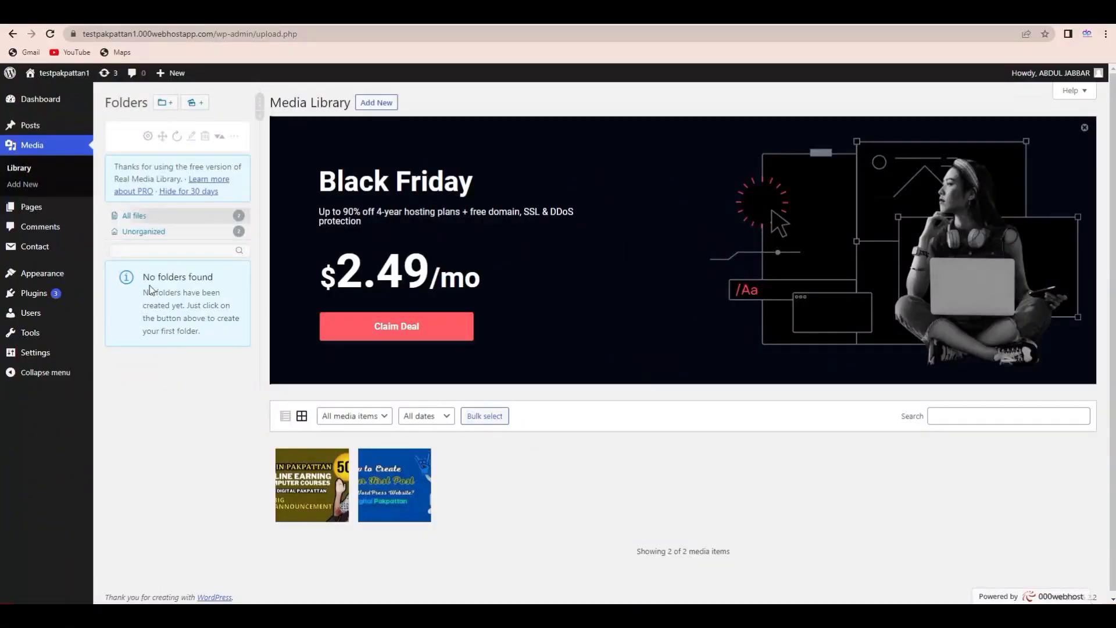
left_click(317, 484)
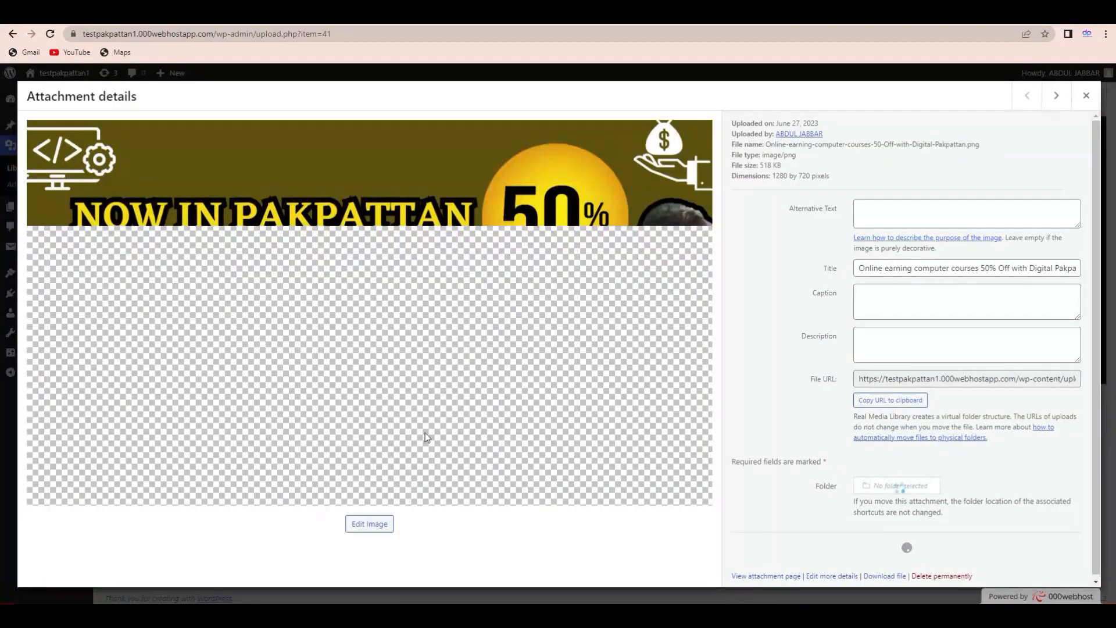
left_click(1086, 95)
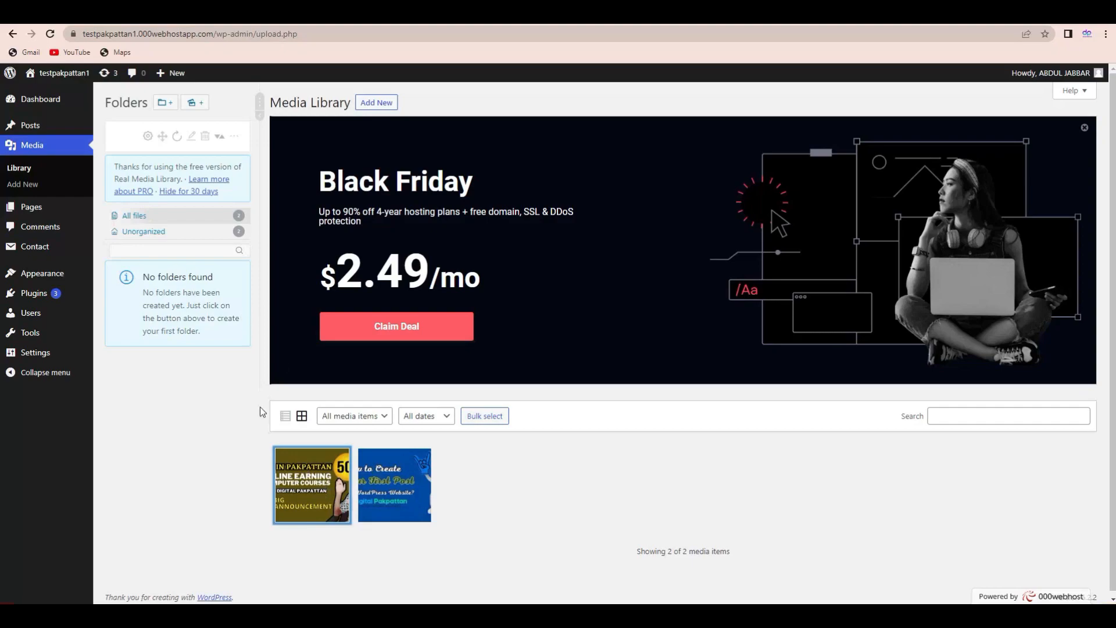
left_click(487, 505)
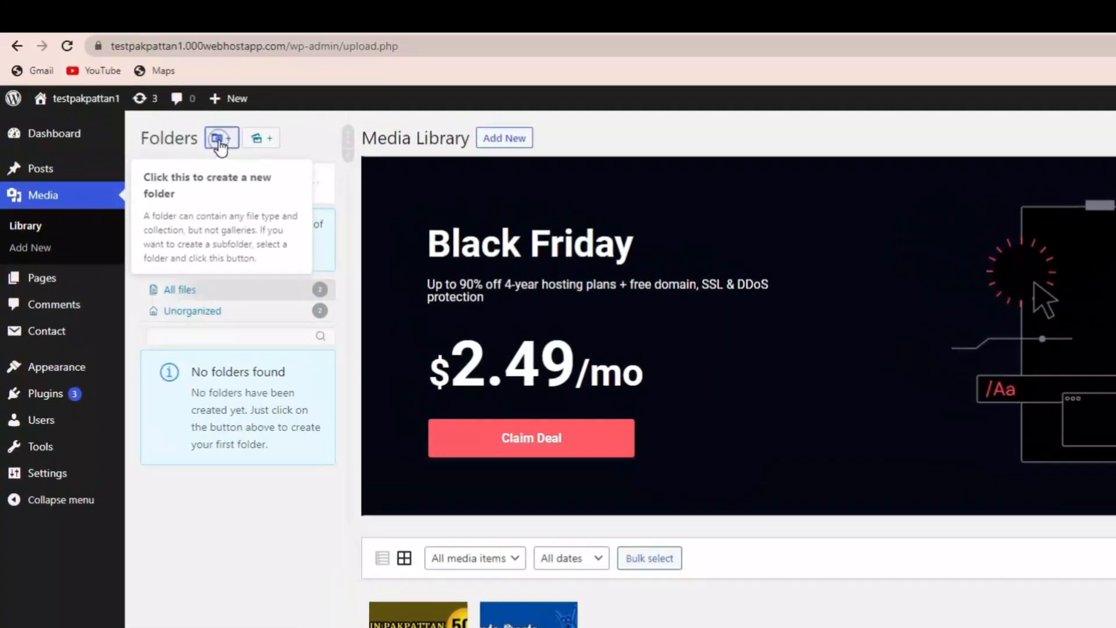
- Create two Real Media Library folders named Pakpattan1 and pakpattan2
left_click(193, 123)
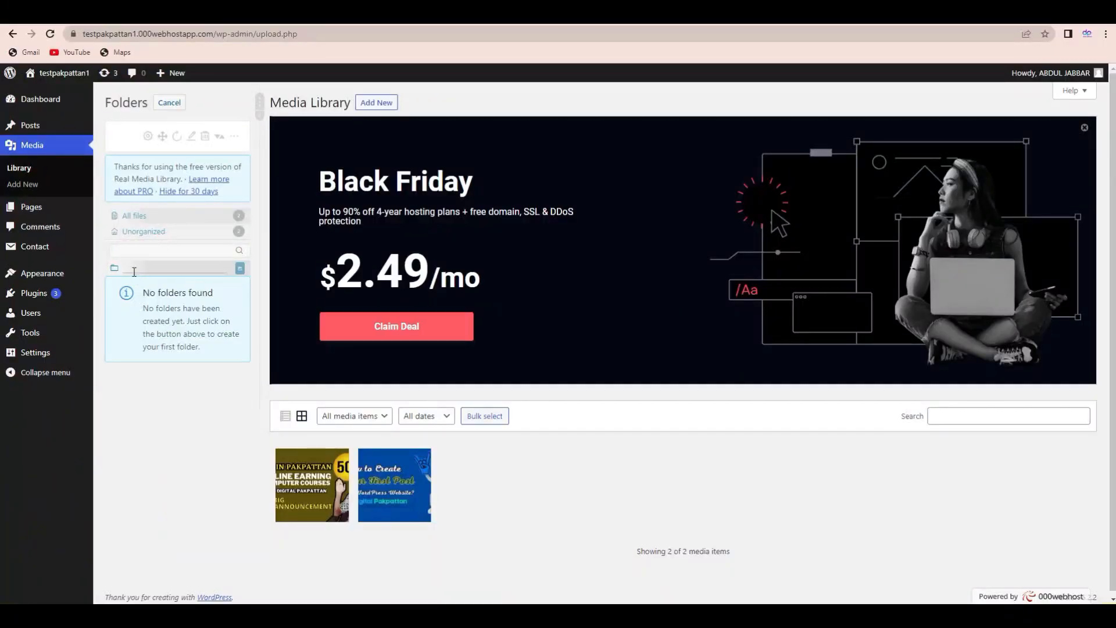
type("Pakpattan")
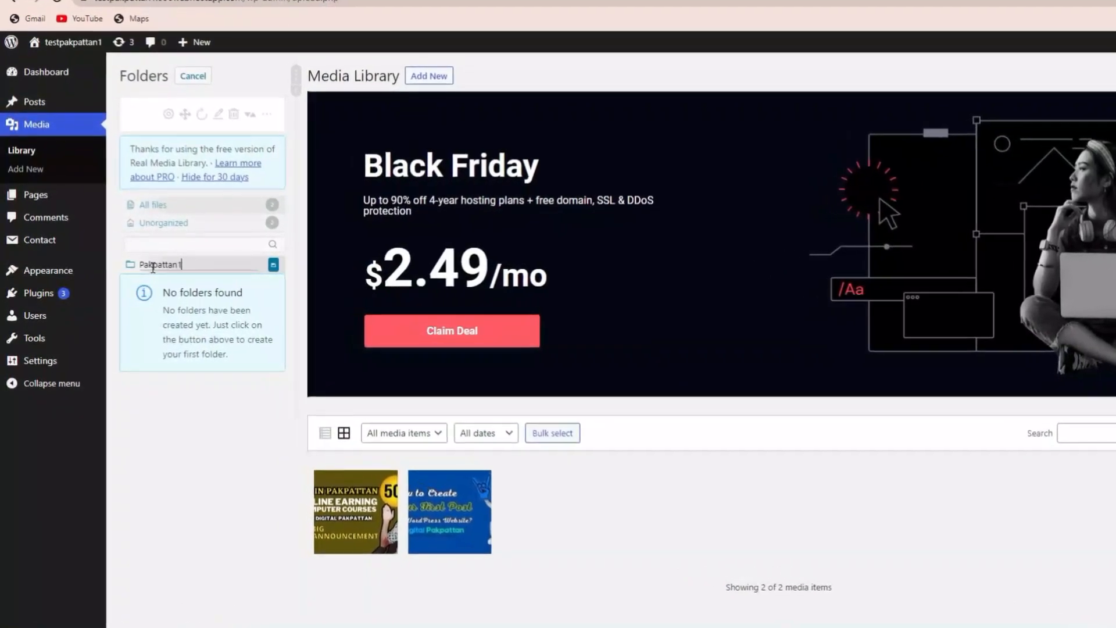
type("1")
key("Return")
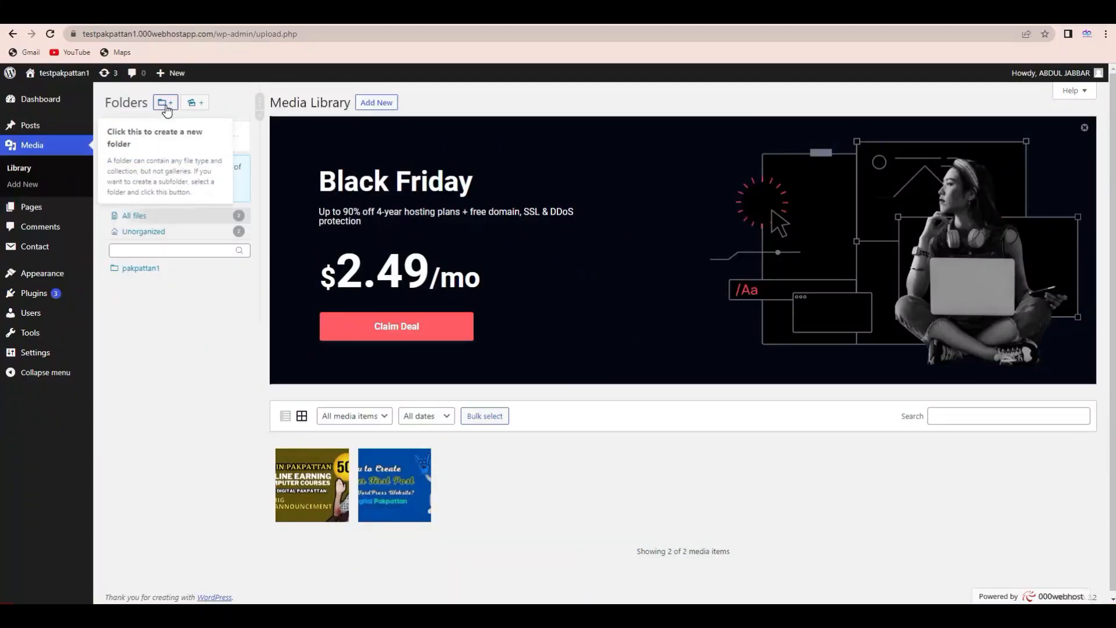
left_click(166, 102)
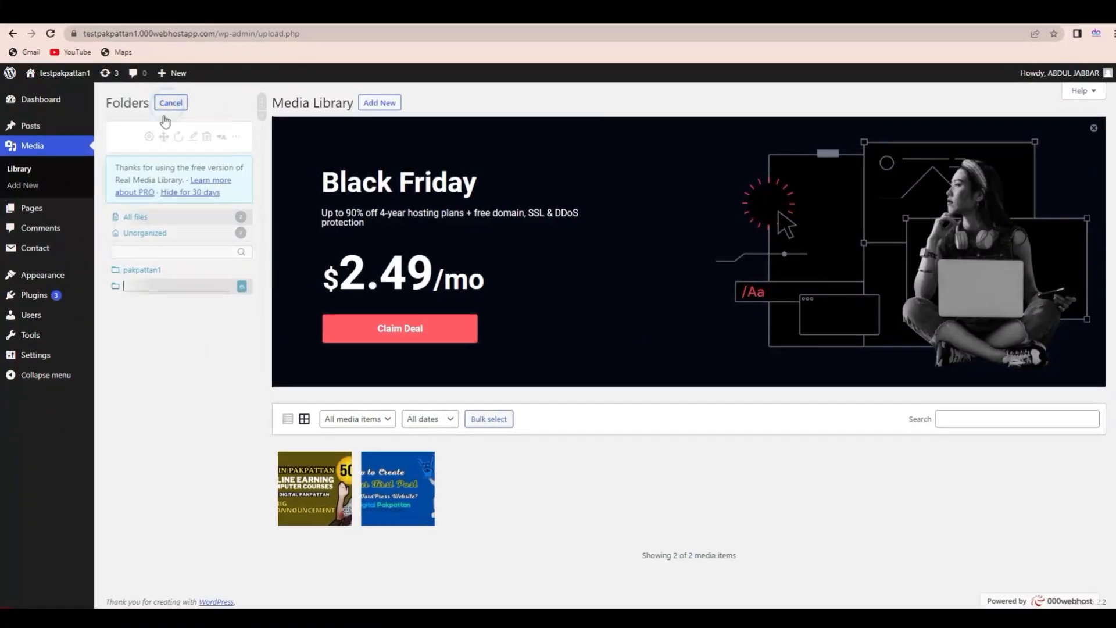
type("pakpattan")
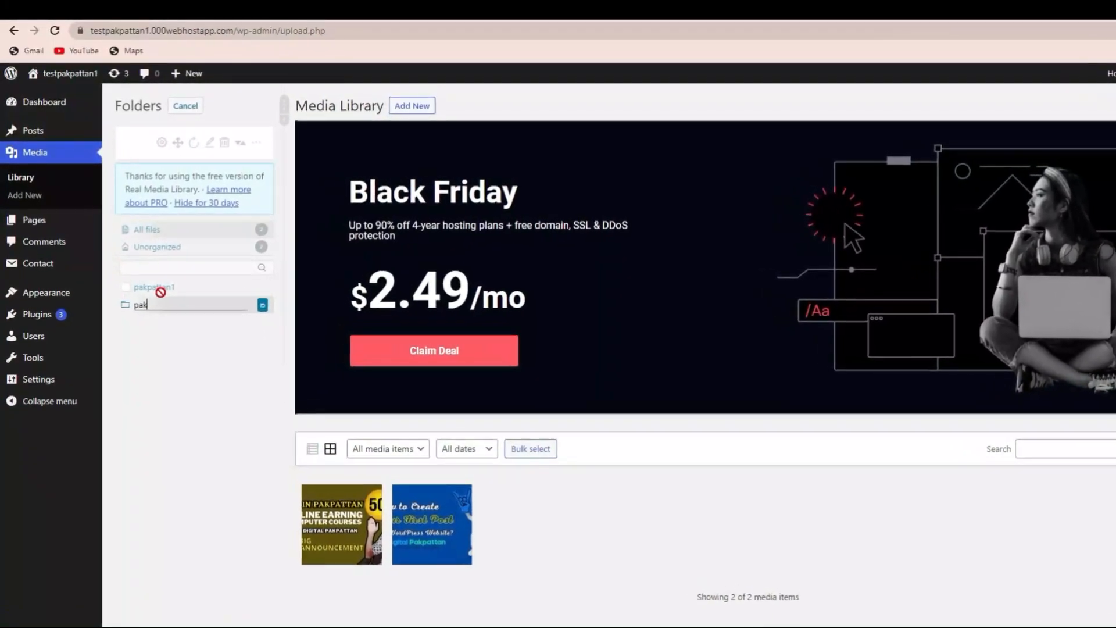
type("2")
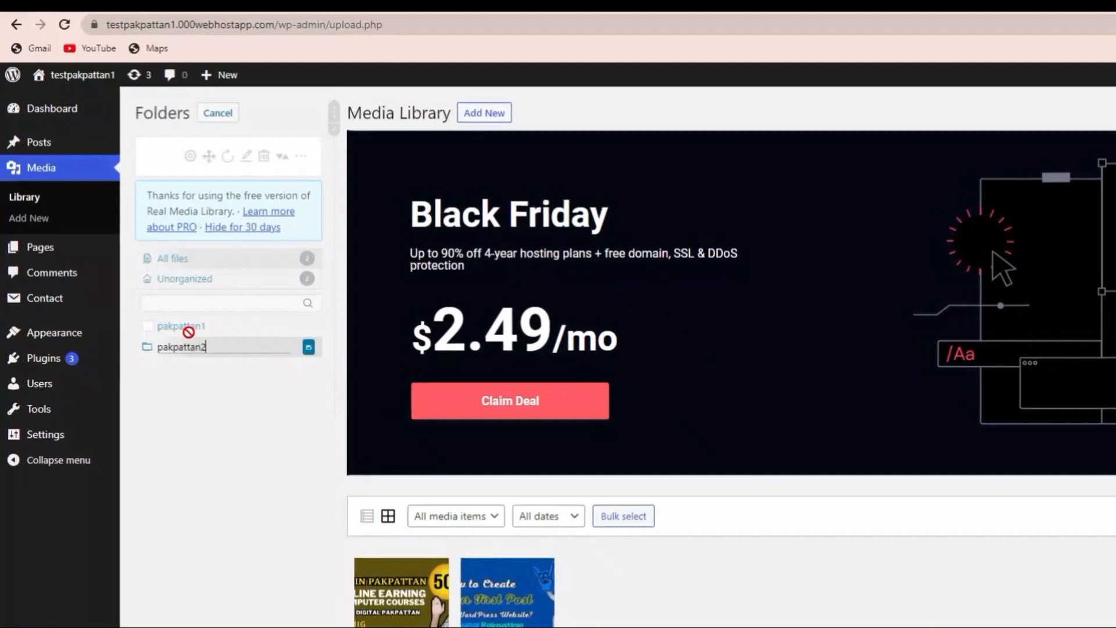
key("Return")
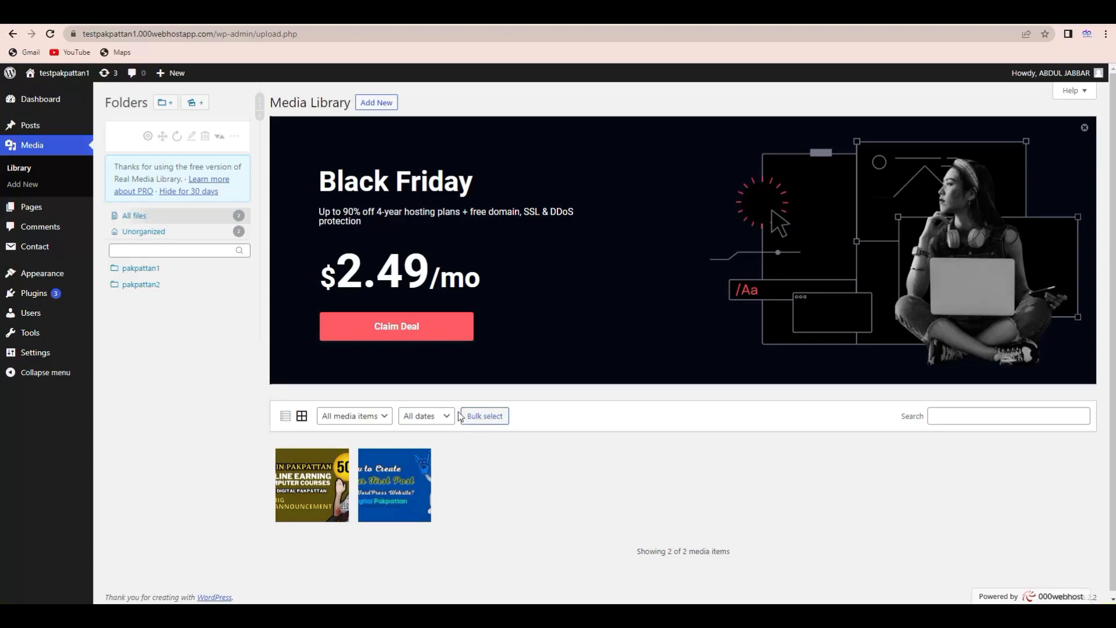
- Move the online-earning image into pakpattan1 and the first-post tutorial image into pakpattan2
left_click(481, 416)
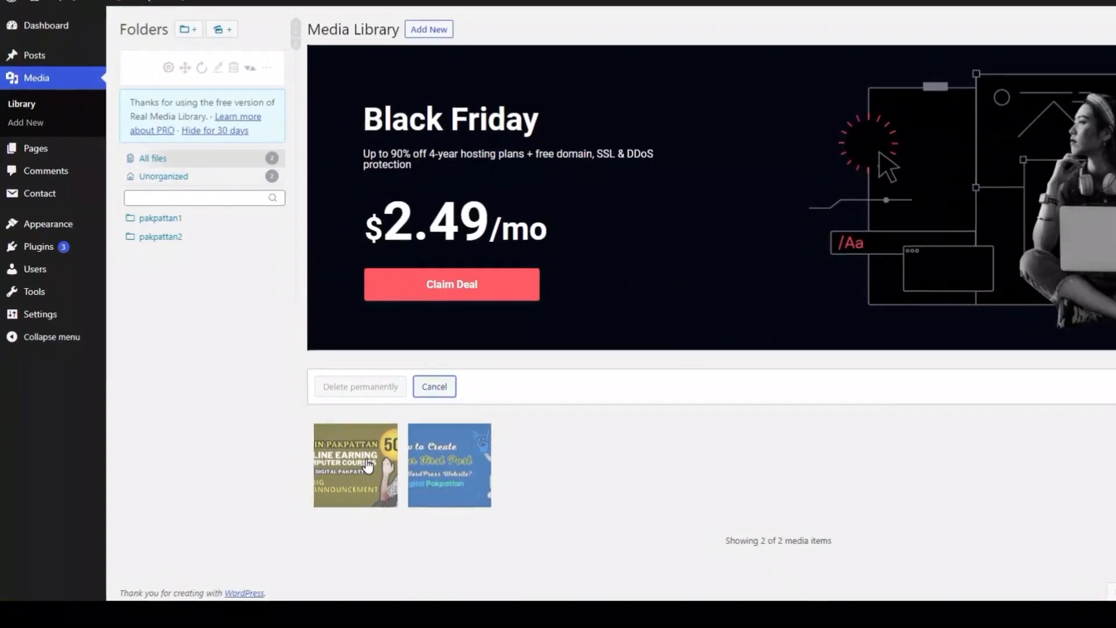
left_click(375, 462)
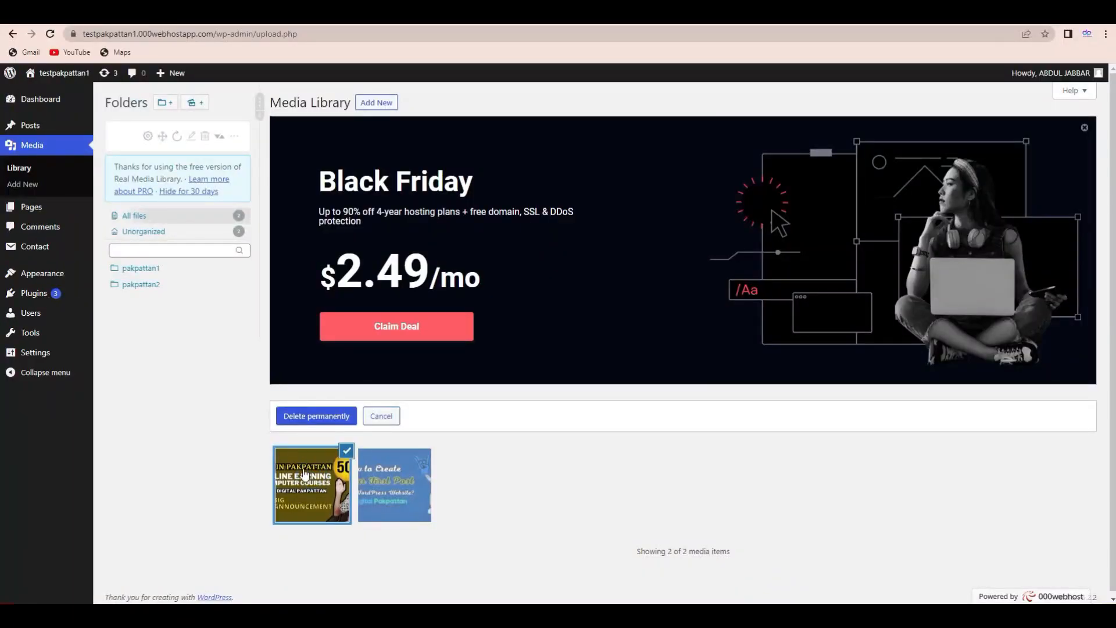
left_click_drag(305, 474, 157, 269)
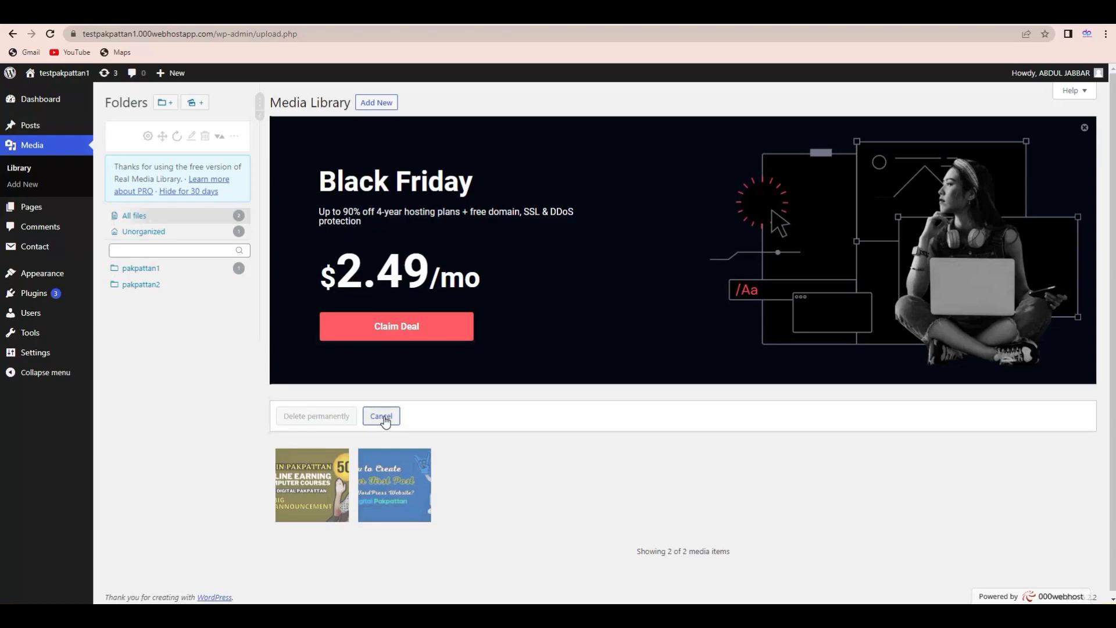
left_click(381, 416)
left_click(490, 416)
left_click(384, 504)
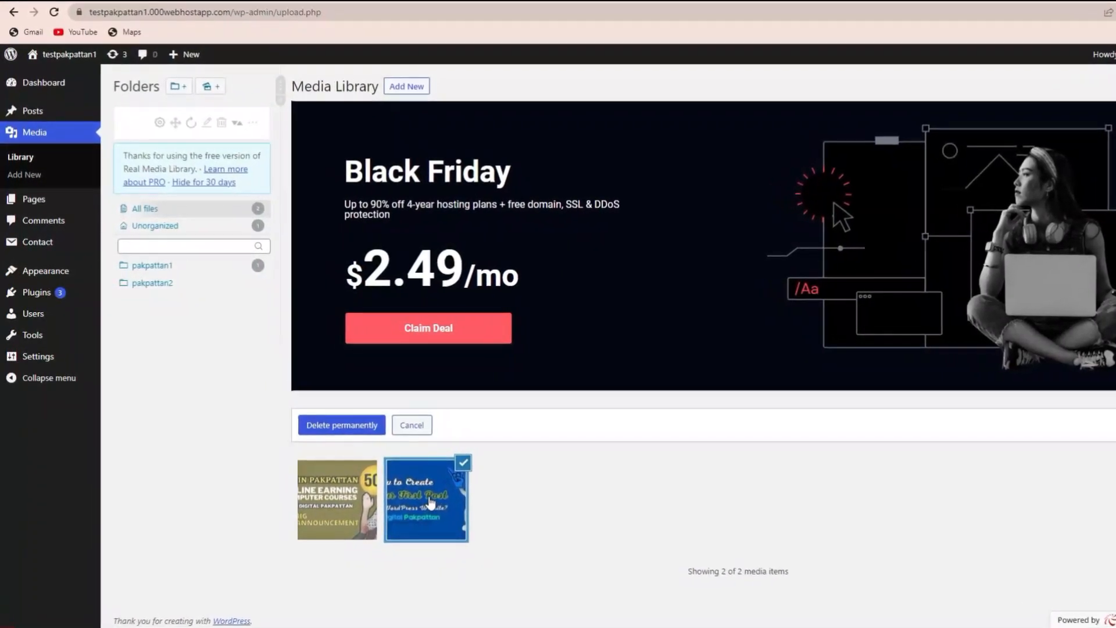
left_click_drag(406, 522, 200, 279)
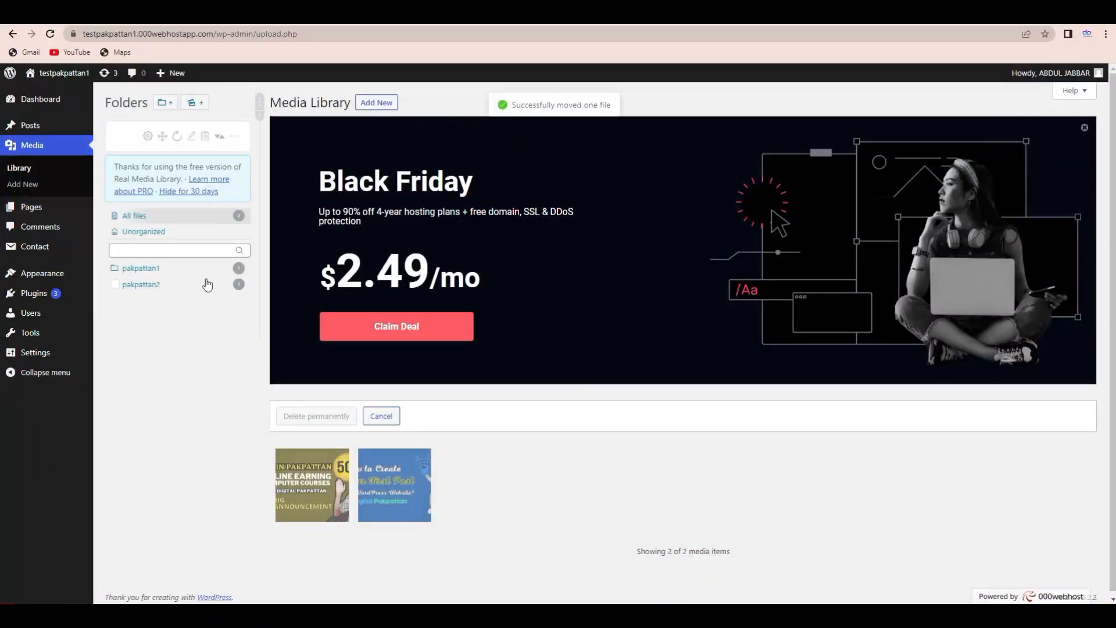
- View pakpattan1 and pakpattan2 to confirm each holds one image, then show all files
left_click(161, 277)
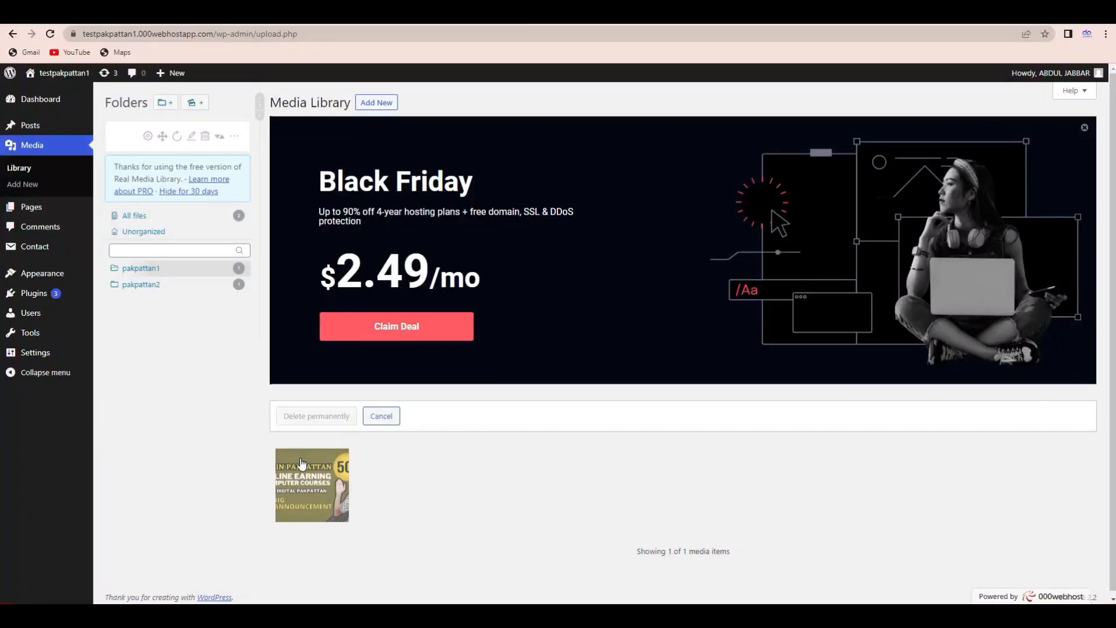
left_click(150, 286)
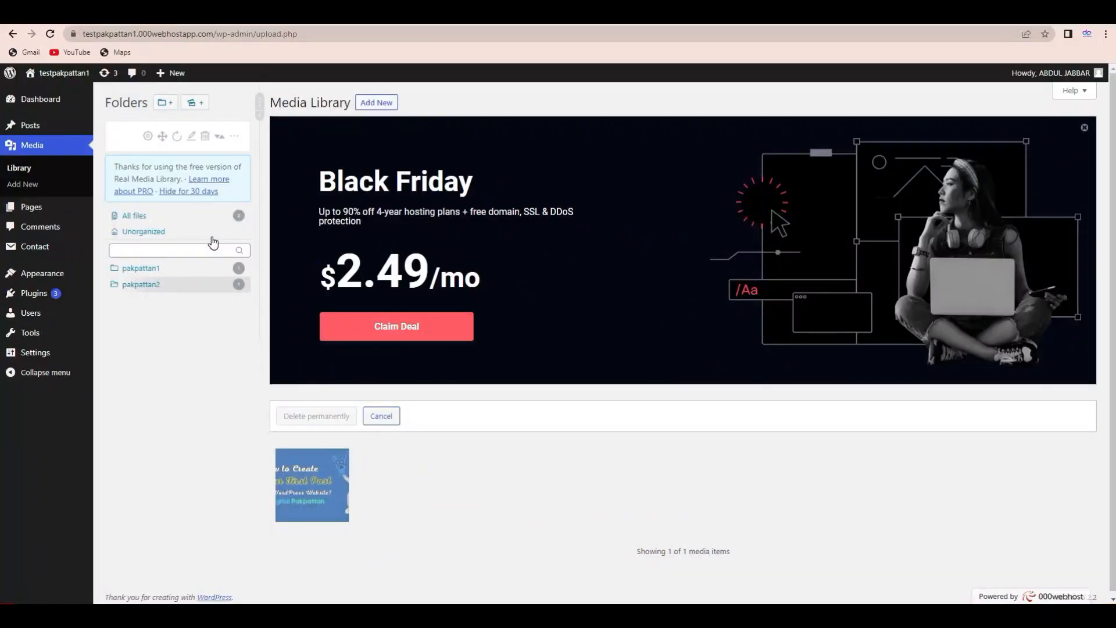
left_click(155, 219)
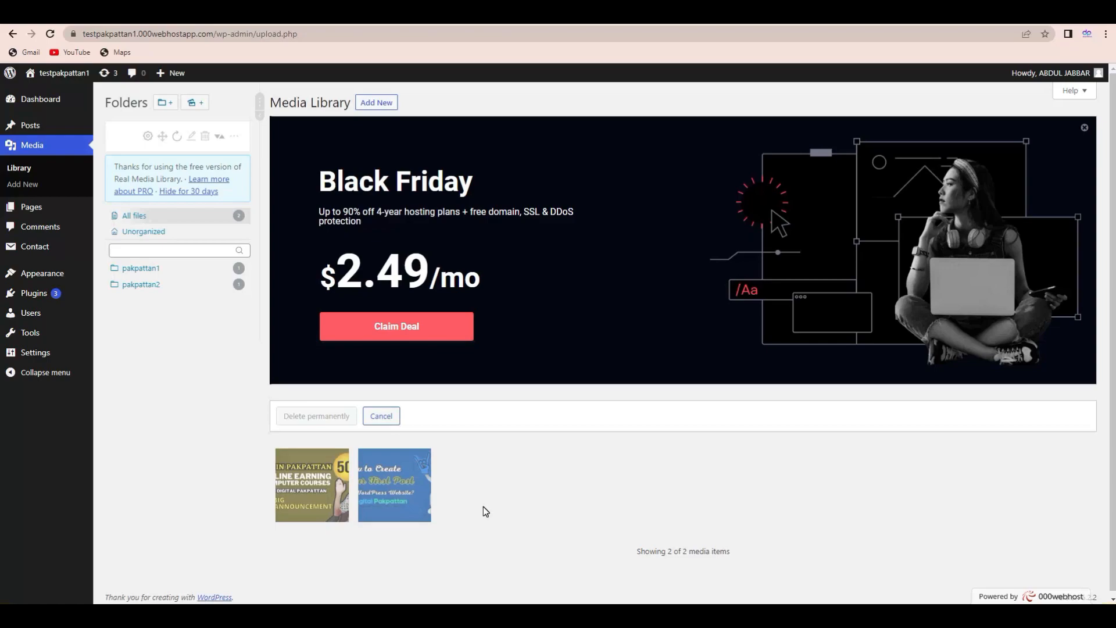
mouse_move(54, 219)
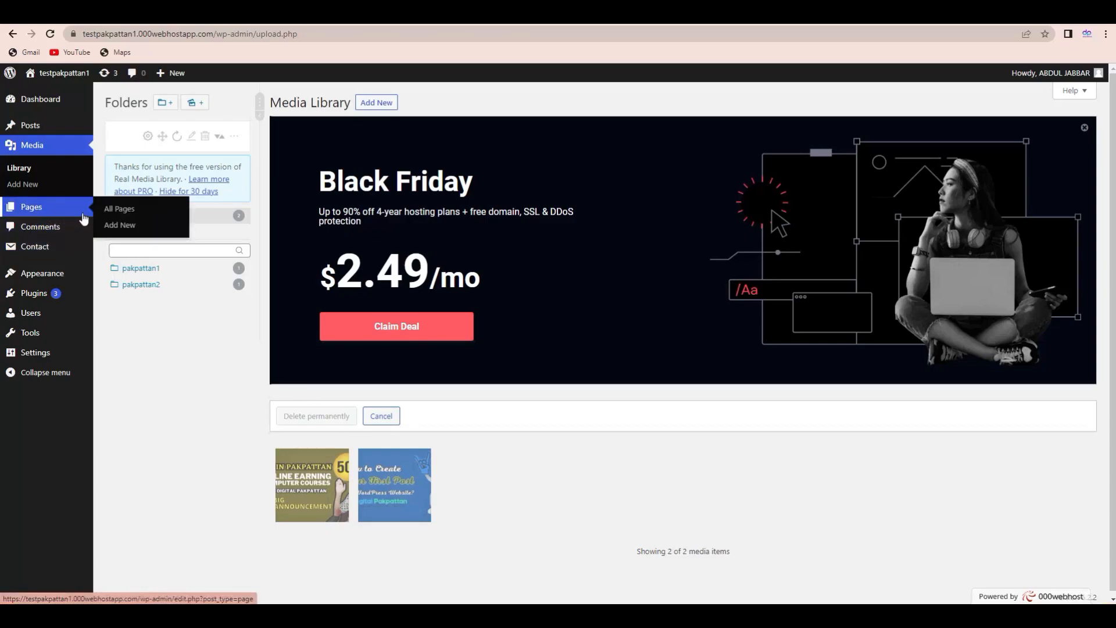
- Start a new page titled 'Home Pakpattan Images'
left_click(120, 225)
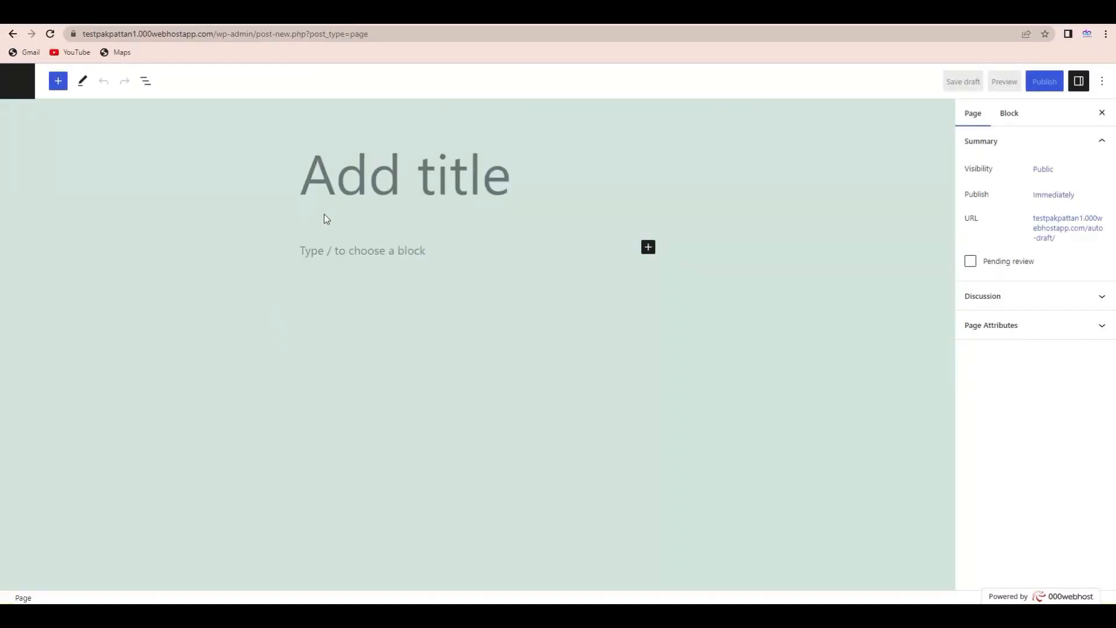
type("Hoe")
key("BackSpace")
type("m")
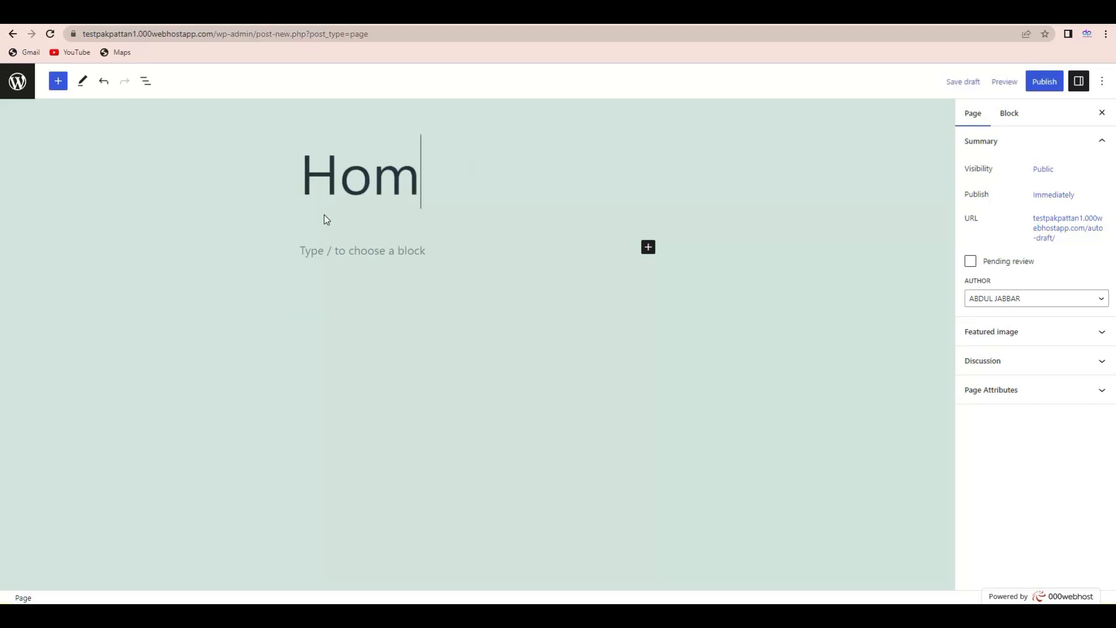
type("e Pakpattan")
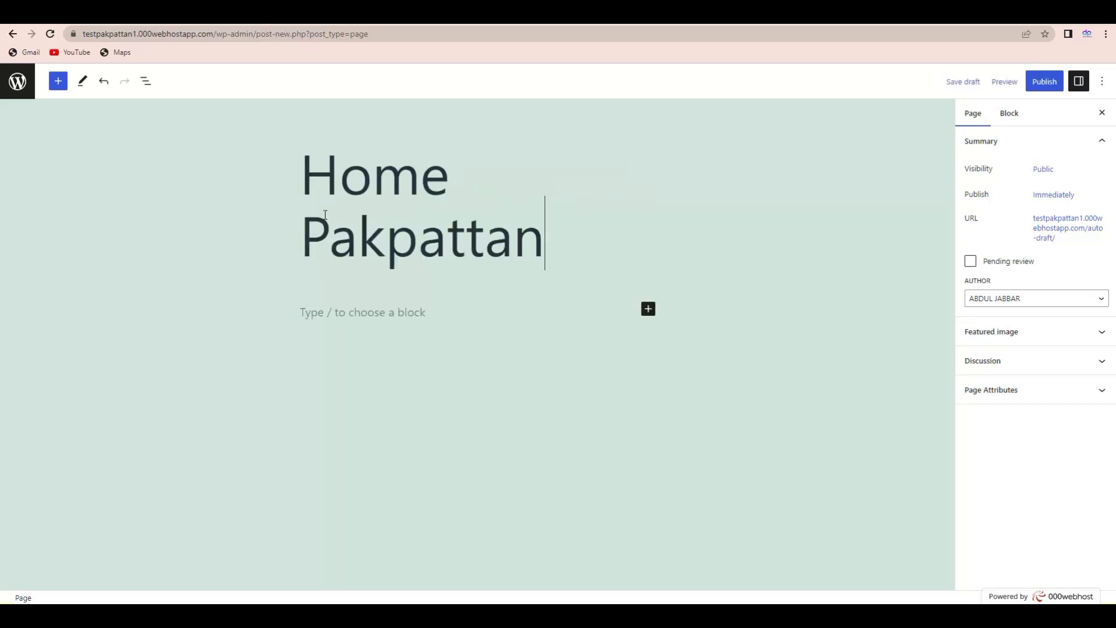
type(" Images")
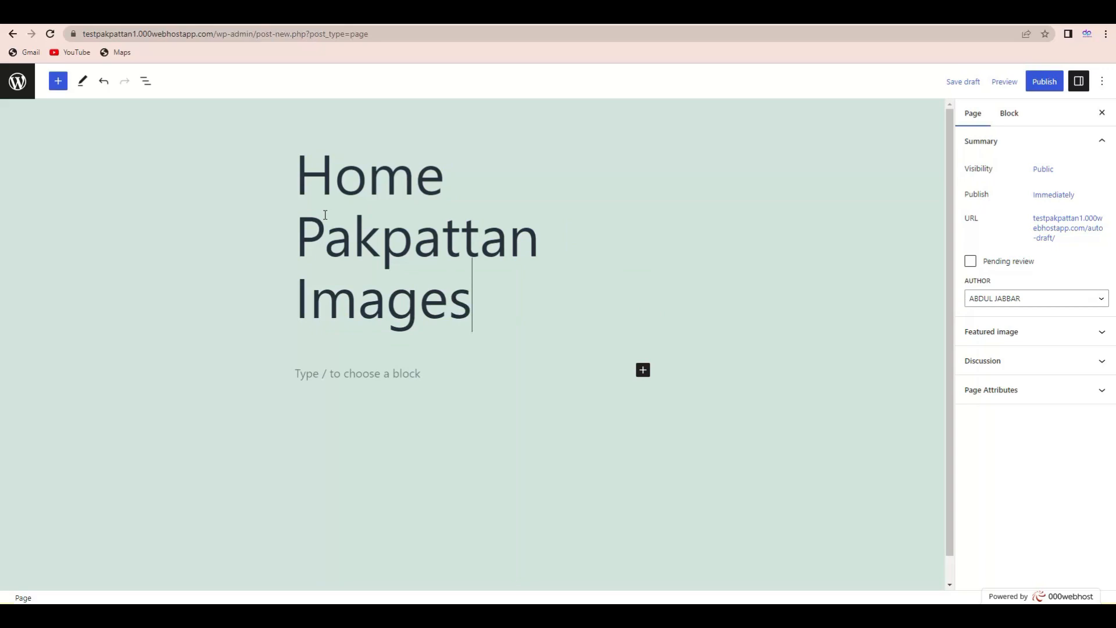
left_click_drag(477, 290, 306, 190)
left_click(367, 226)
- Add an Image block and choose its picture from the Media Library
left_click(644, 371)
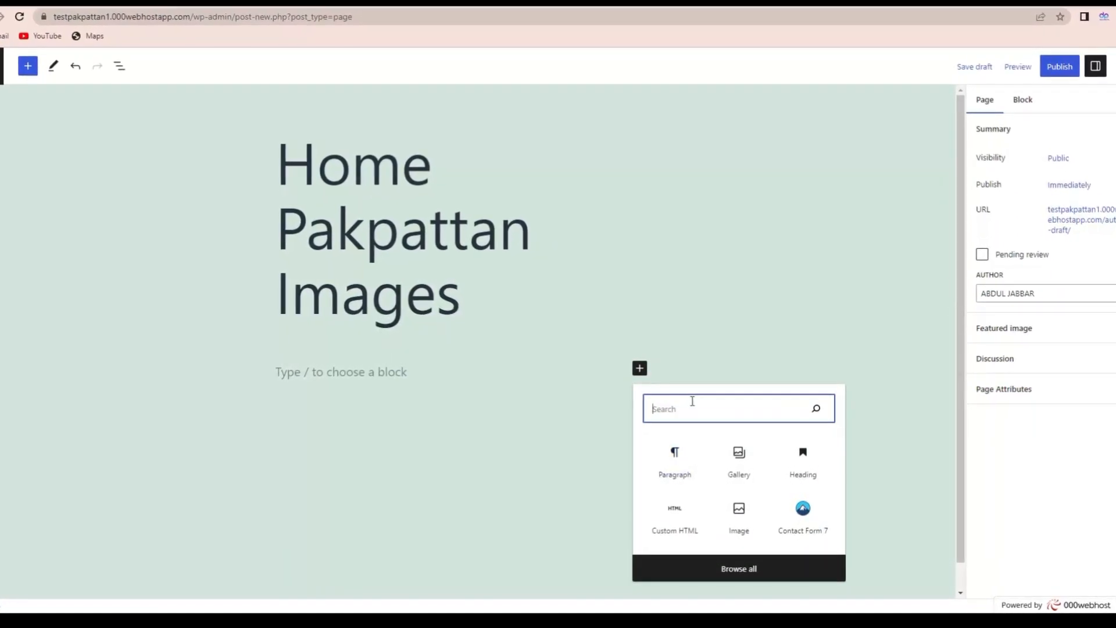
type("G")
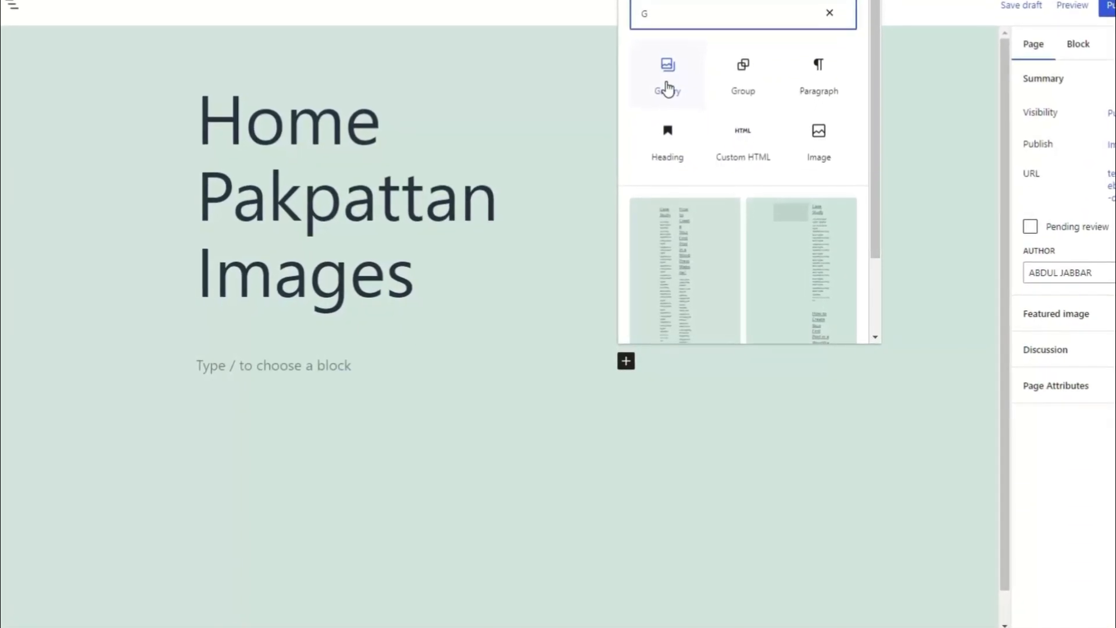
left_click(839, 135)
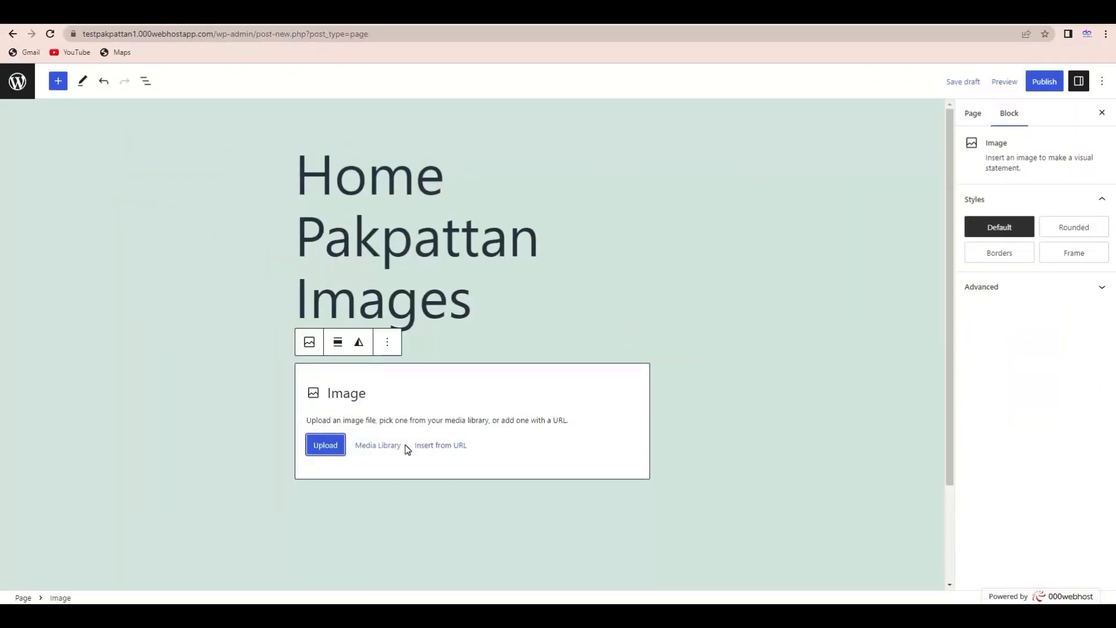
left_click(385, 447)
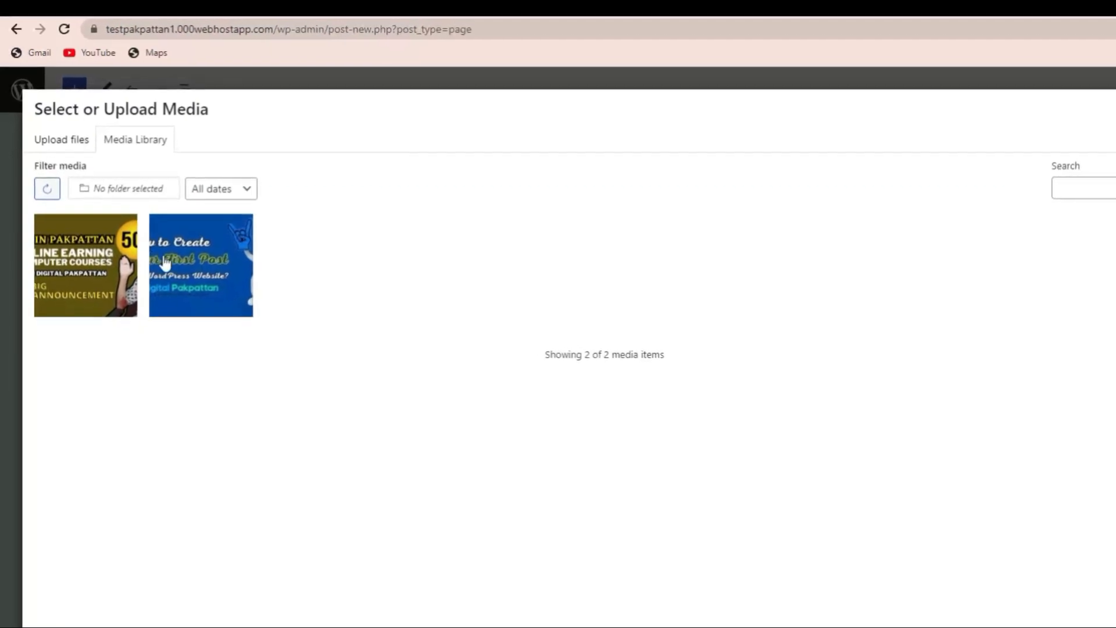
- Filter media to the pakpattan1 folder and insert the online earning computer courses image at Large 1024×576
left_click(105, 187)
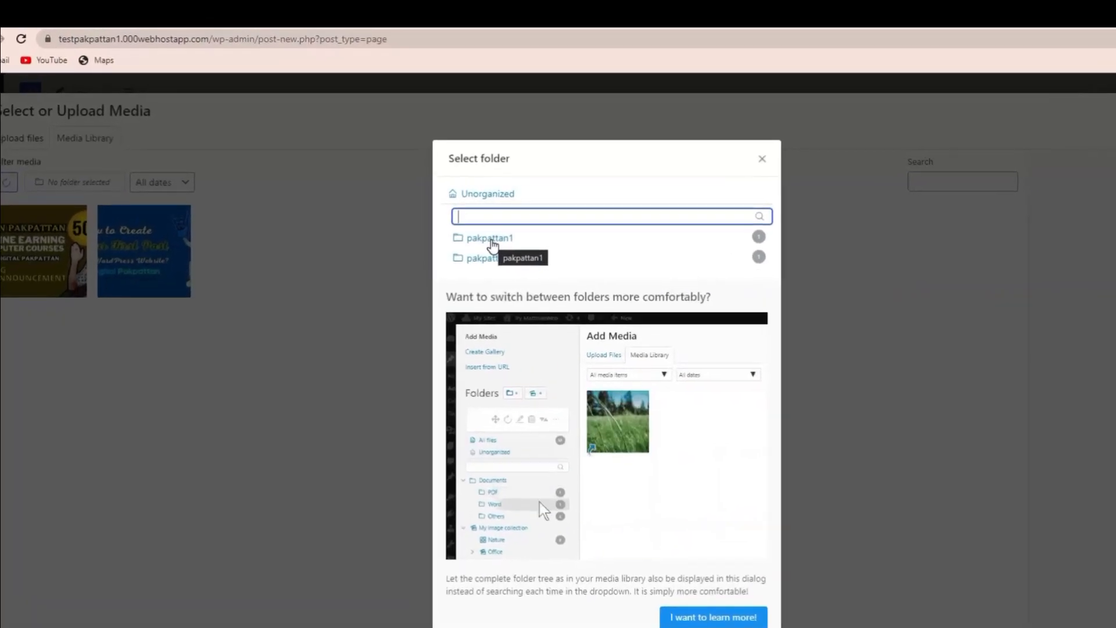
left_click(492, 240)
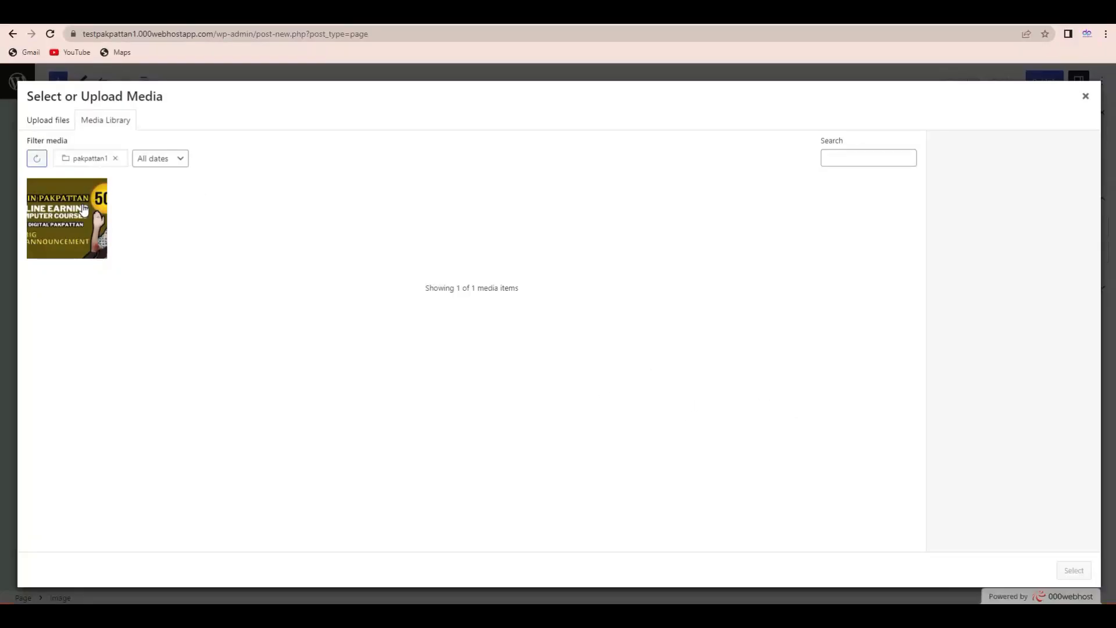
left_click(84, 210)
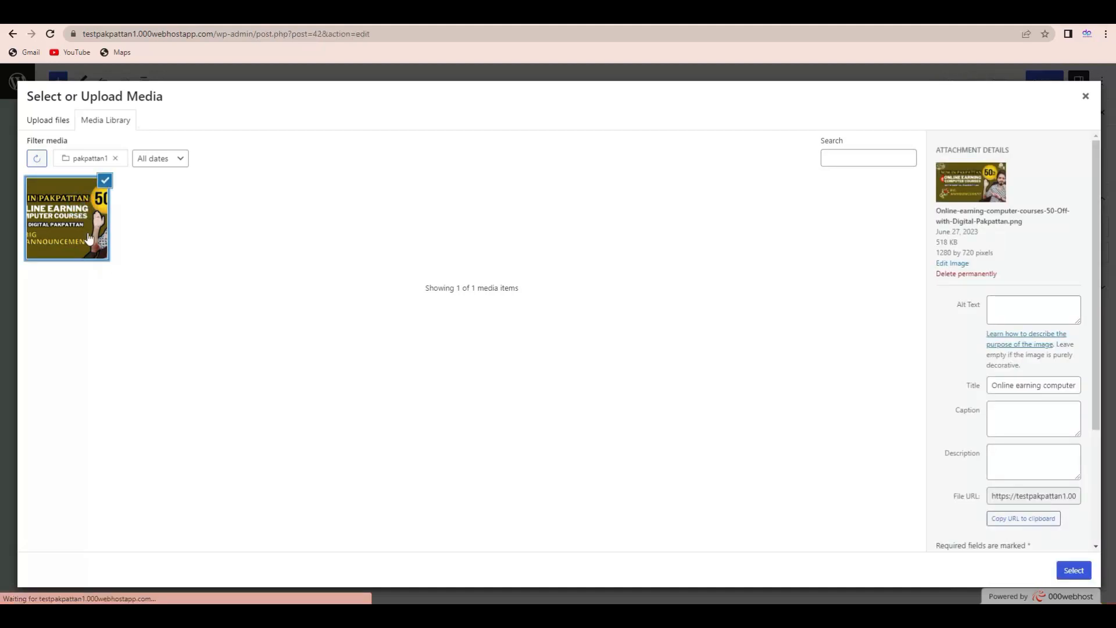
left_click(1070, 572)
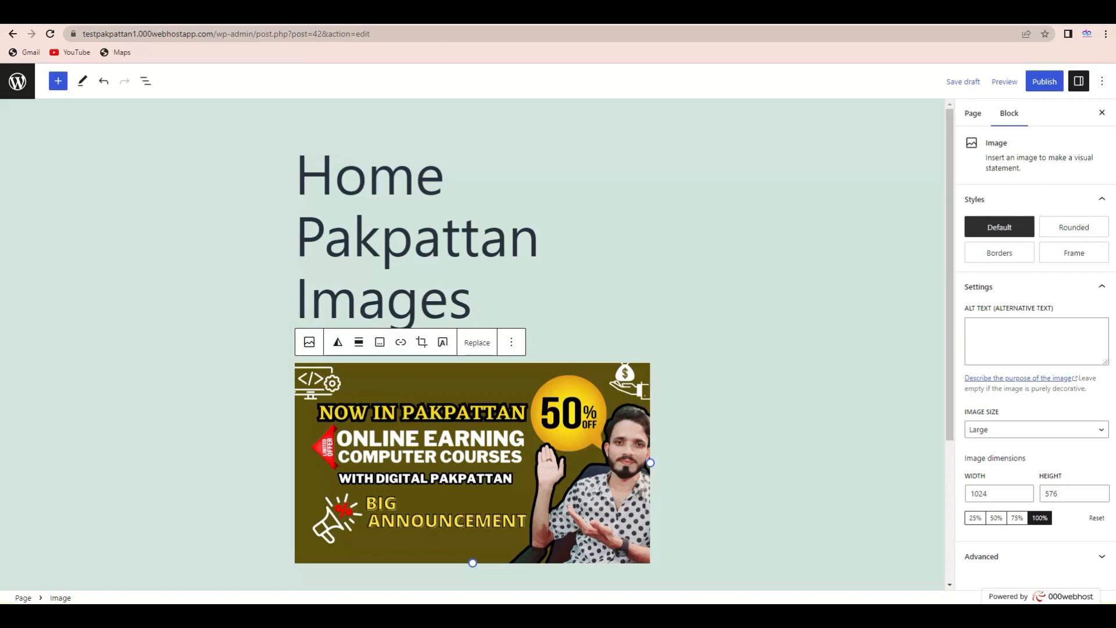
key("ctrl+t")
type("images")
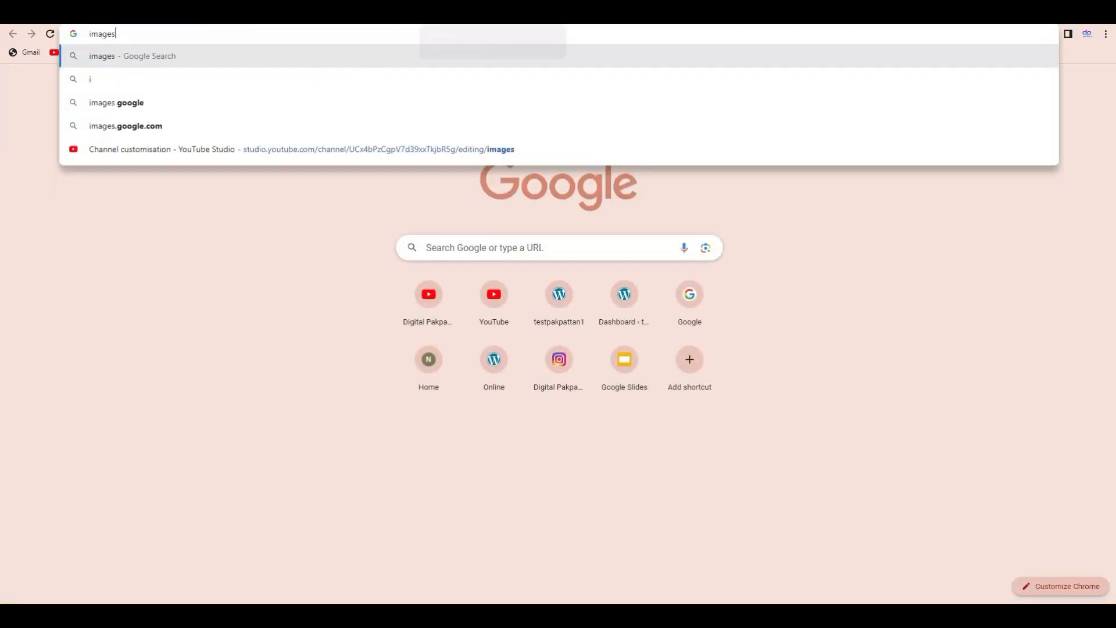
key("Return")
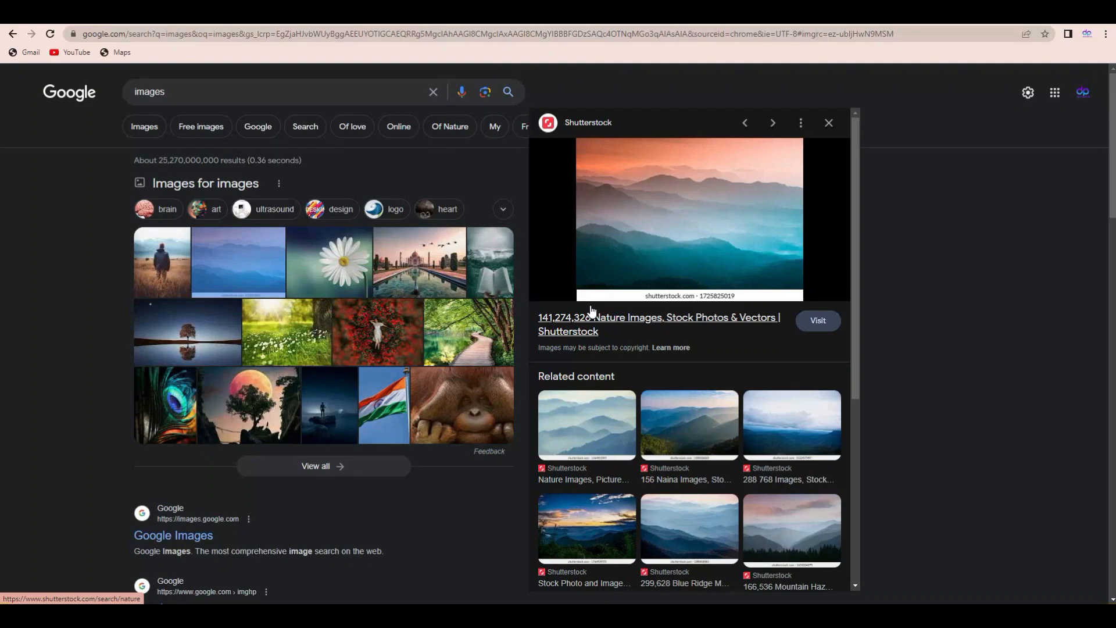
left_click(476, 248)
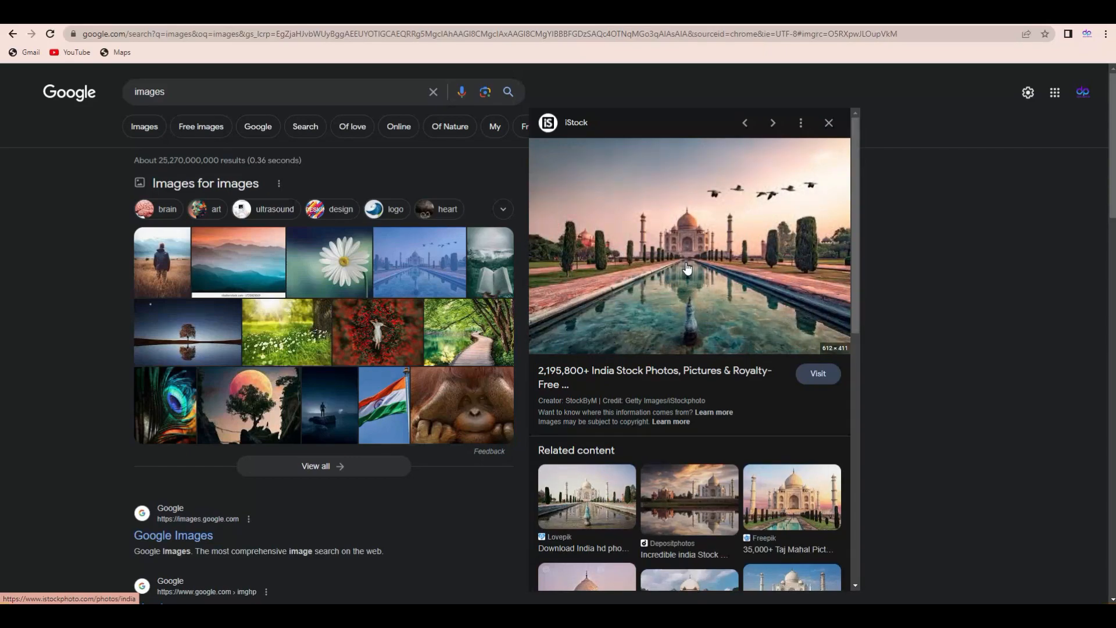
right_click(687, 268)
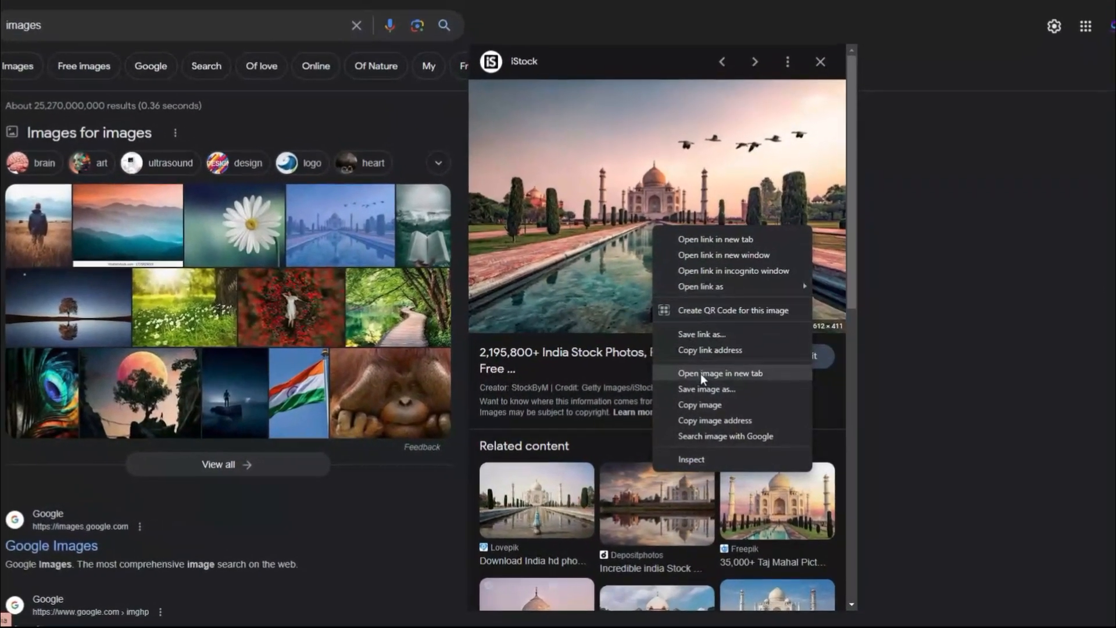
left_click(702, 390)
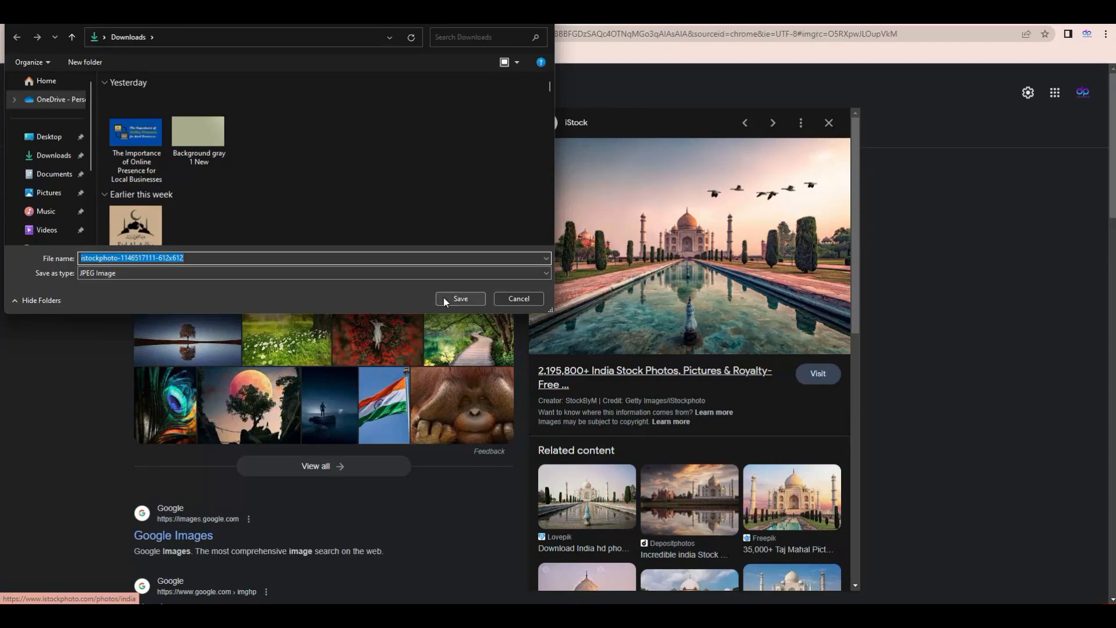
left_click(465, 298)
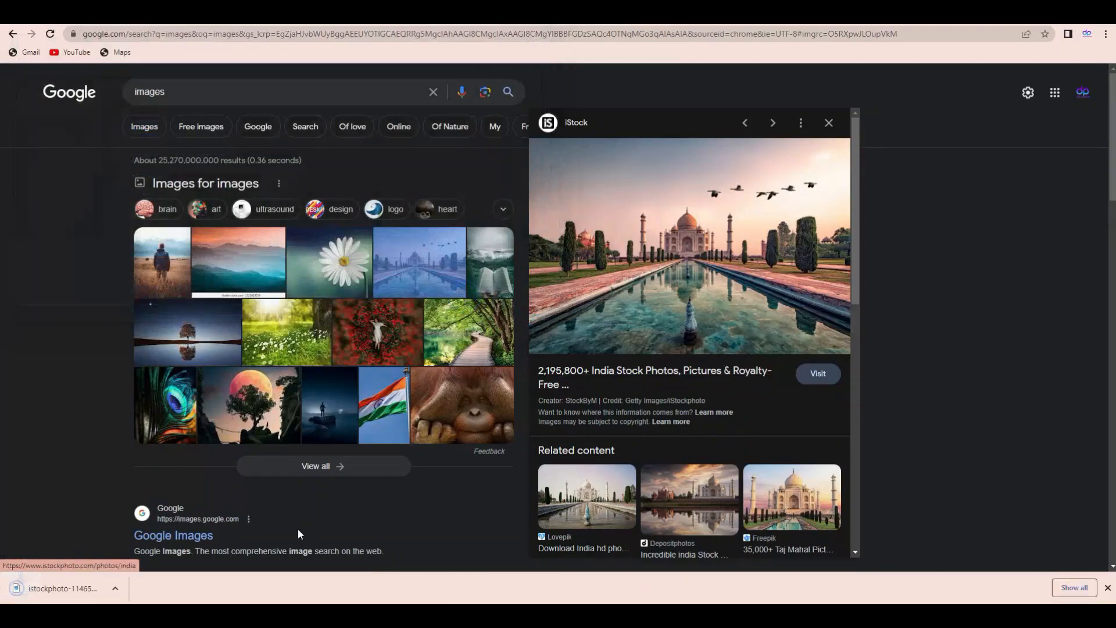